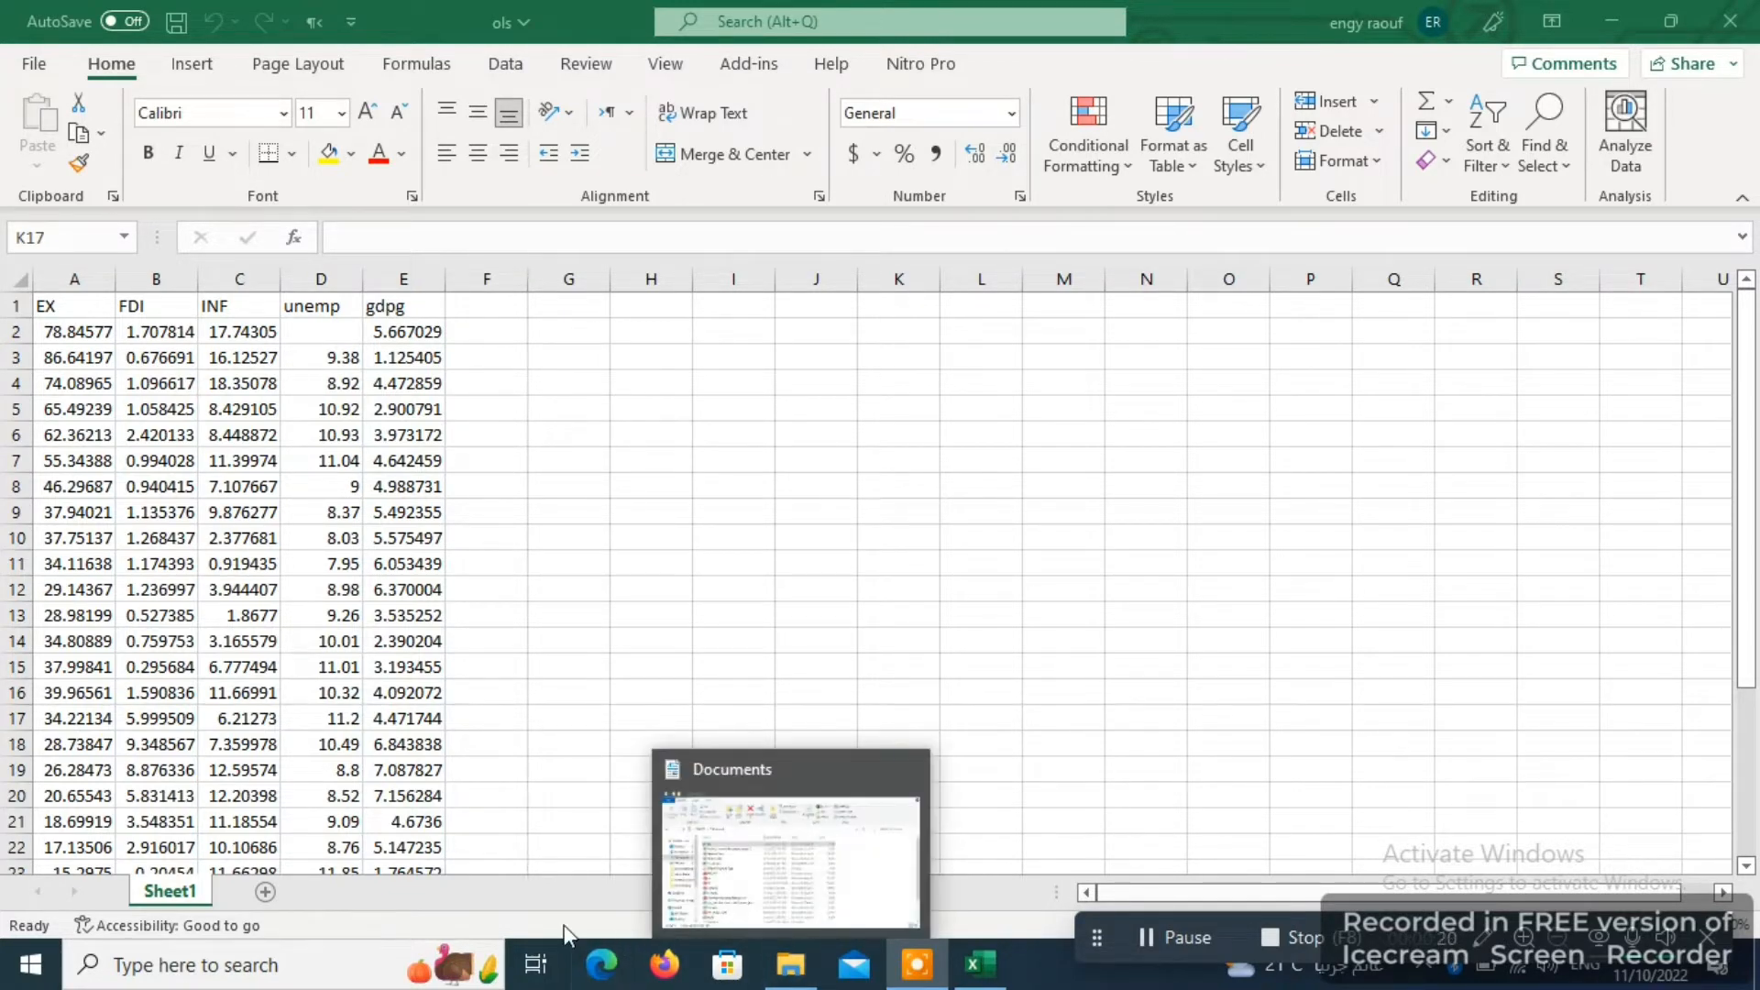
- Launch the 64-bit version of EViews 12
click(20, 960)
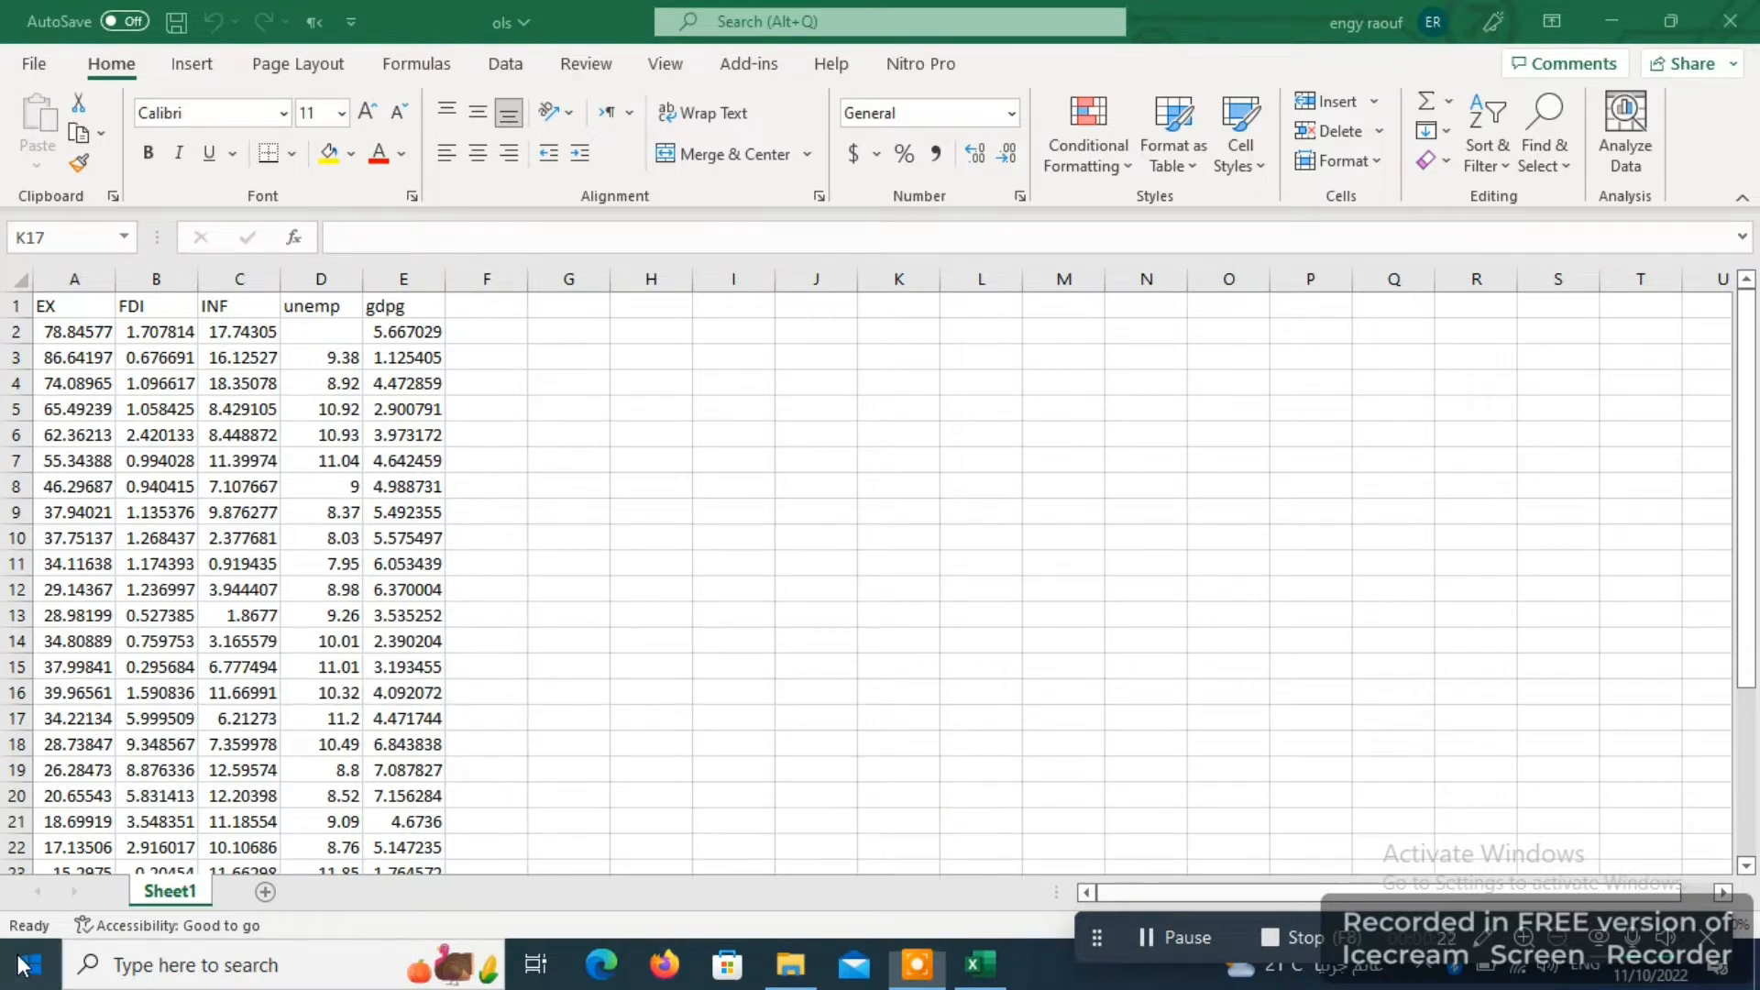
click(238, 834)
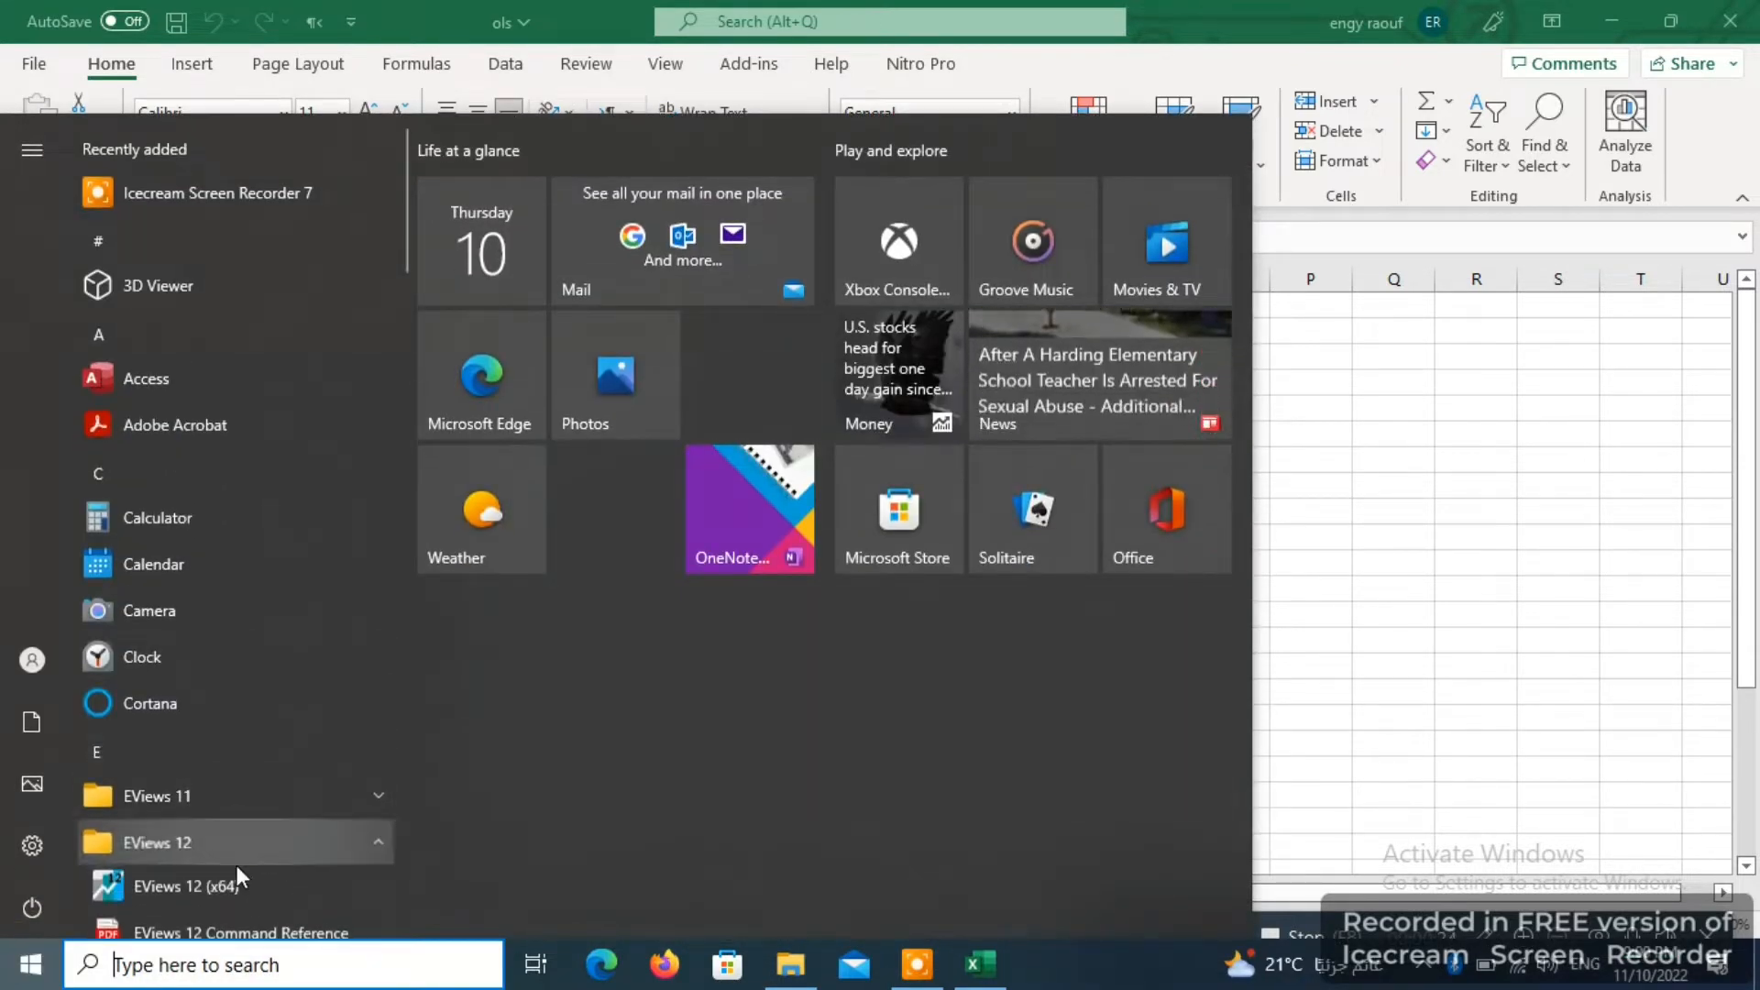
click(234, 890)
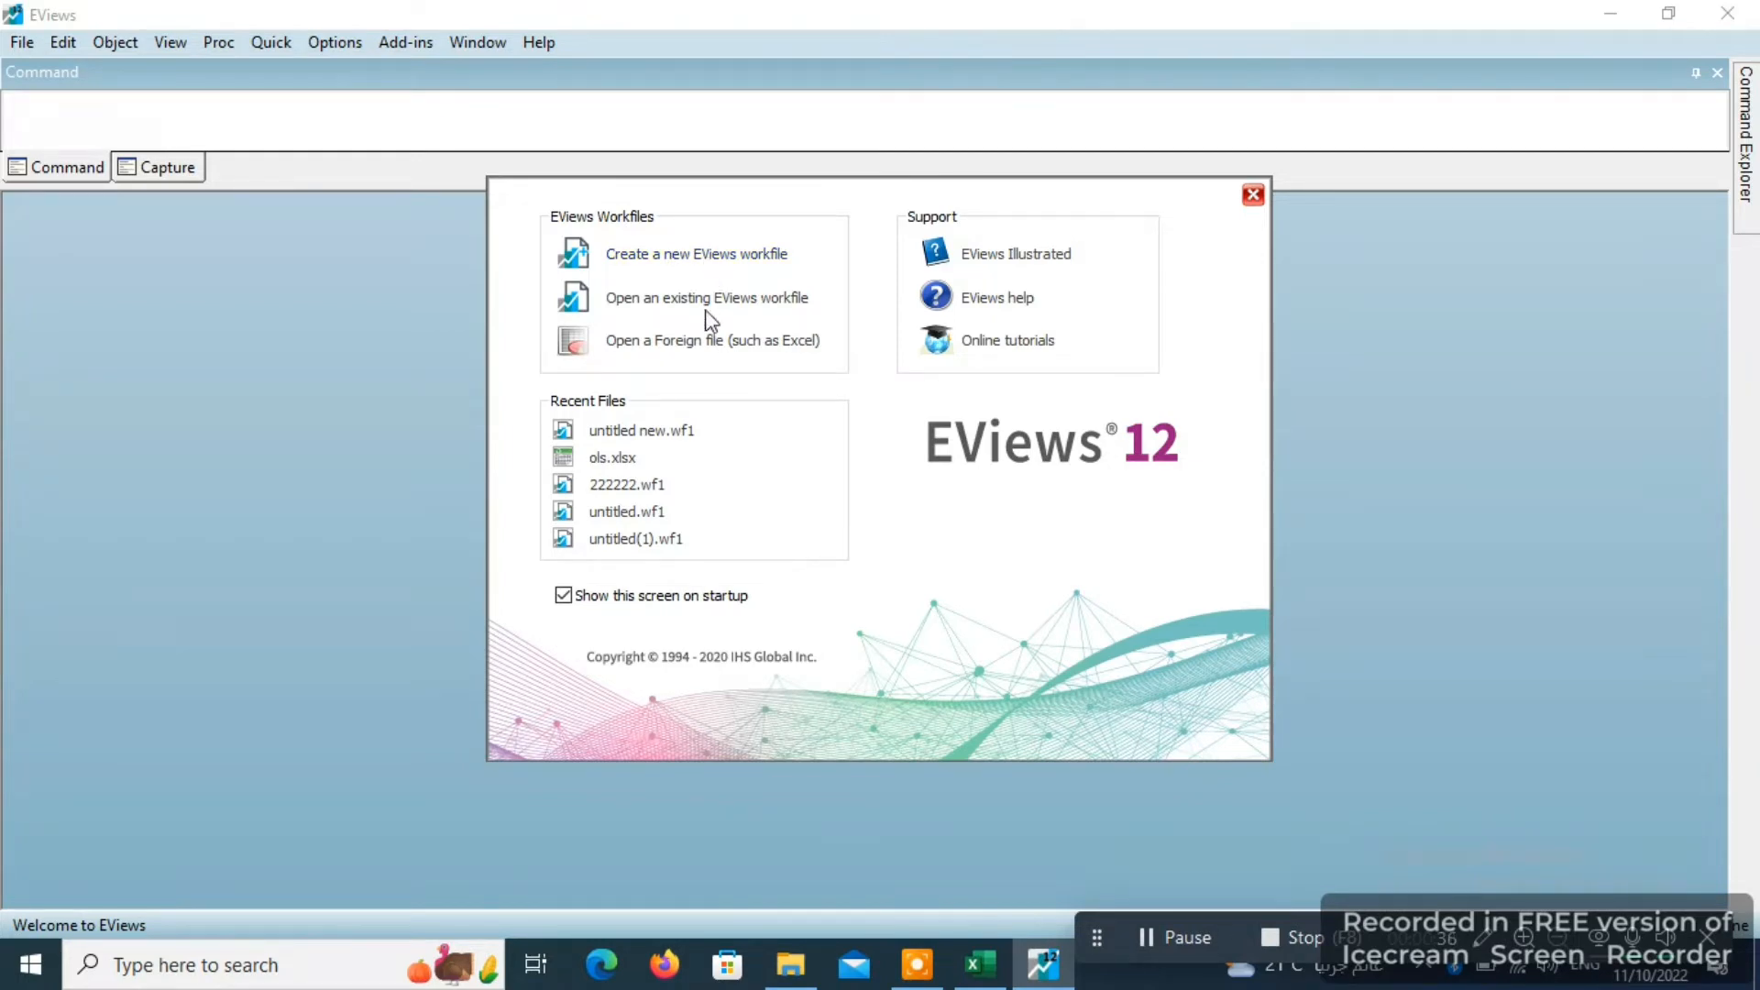
- Create a new workfile with dated regular frequency structure, annual frequency, start date 1990 and end date 2020
click(746, 266)
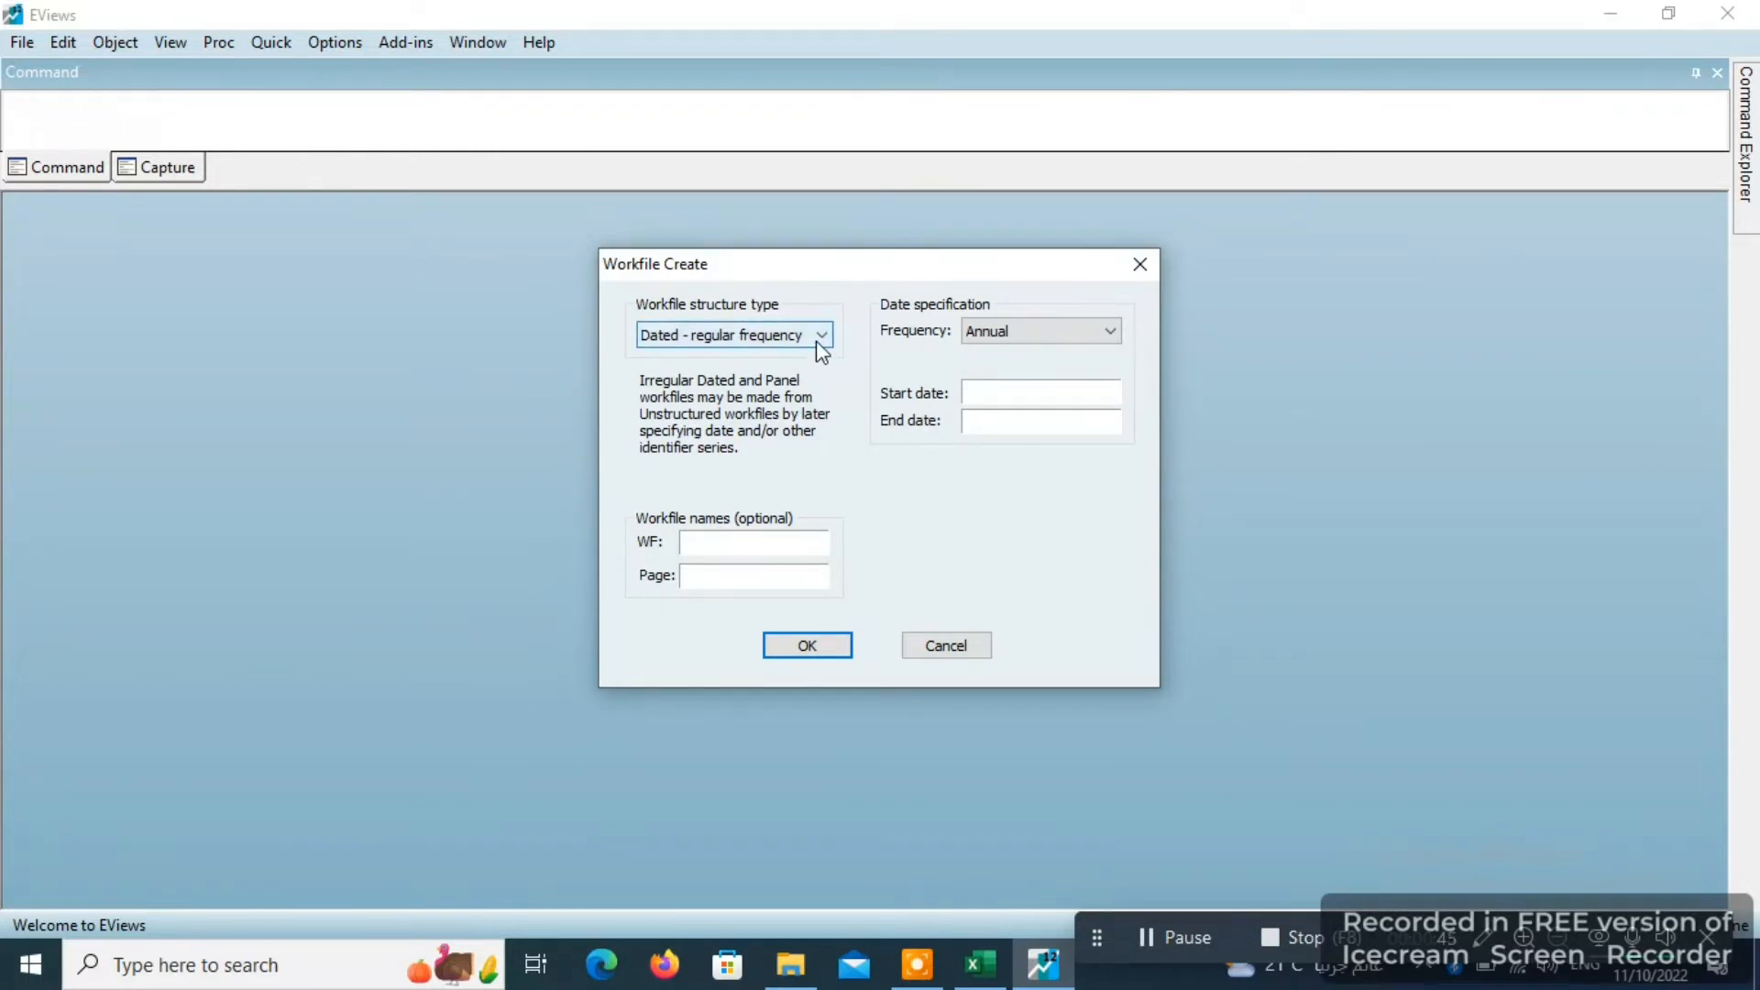
click(822, 335)
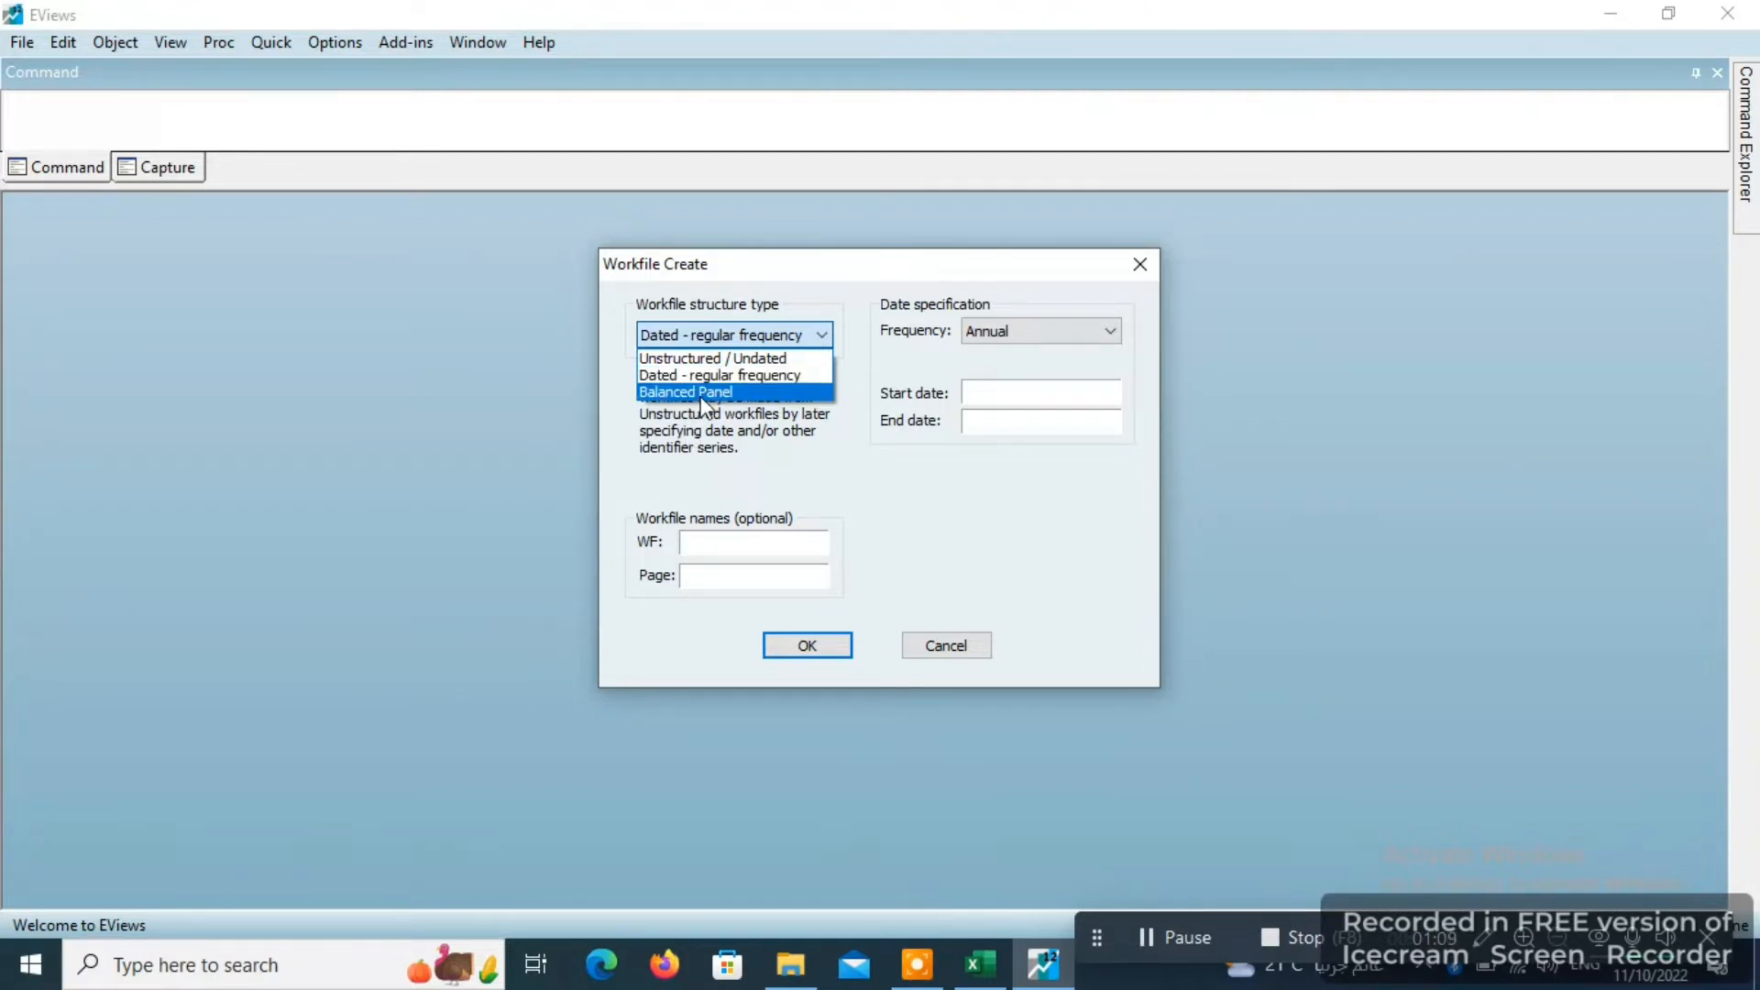
click(753, 377)
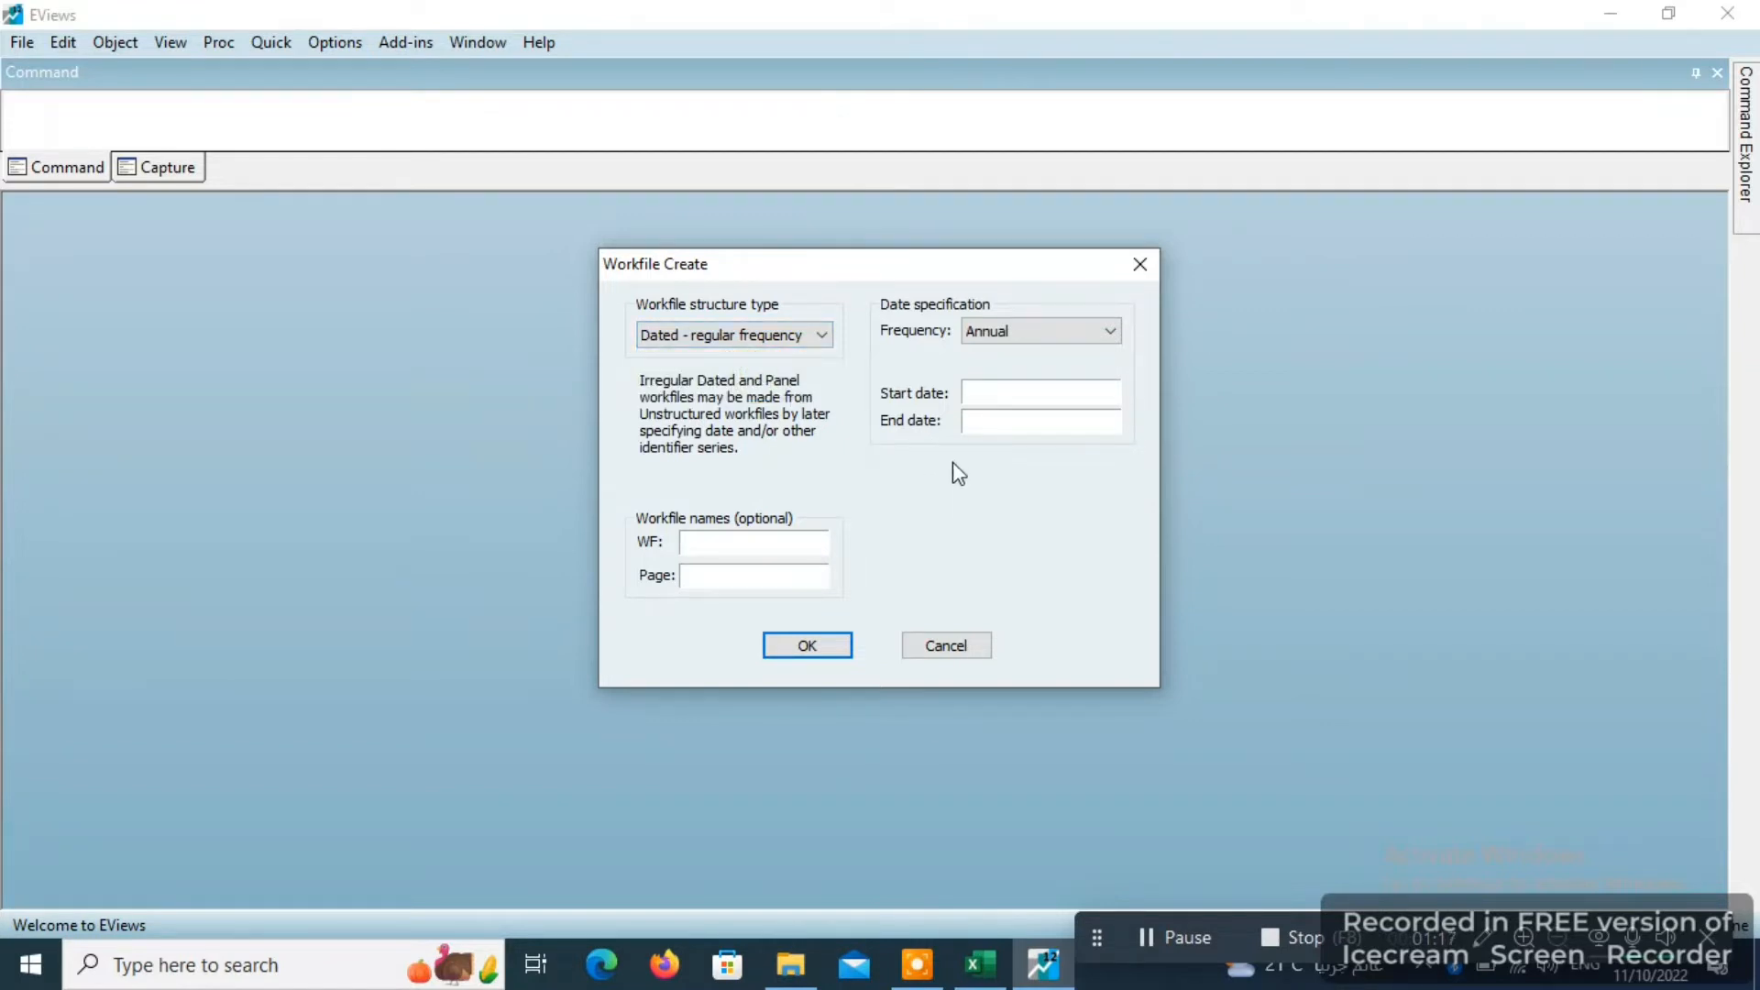
click(1089, 331)
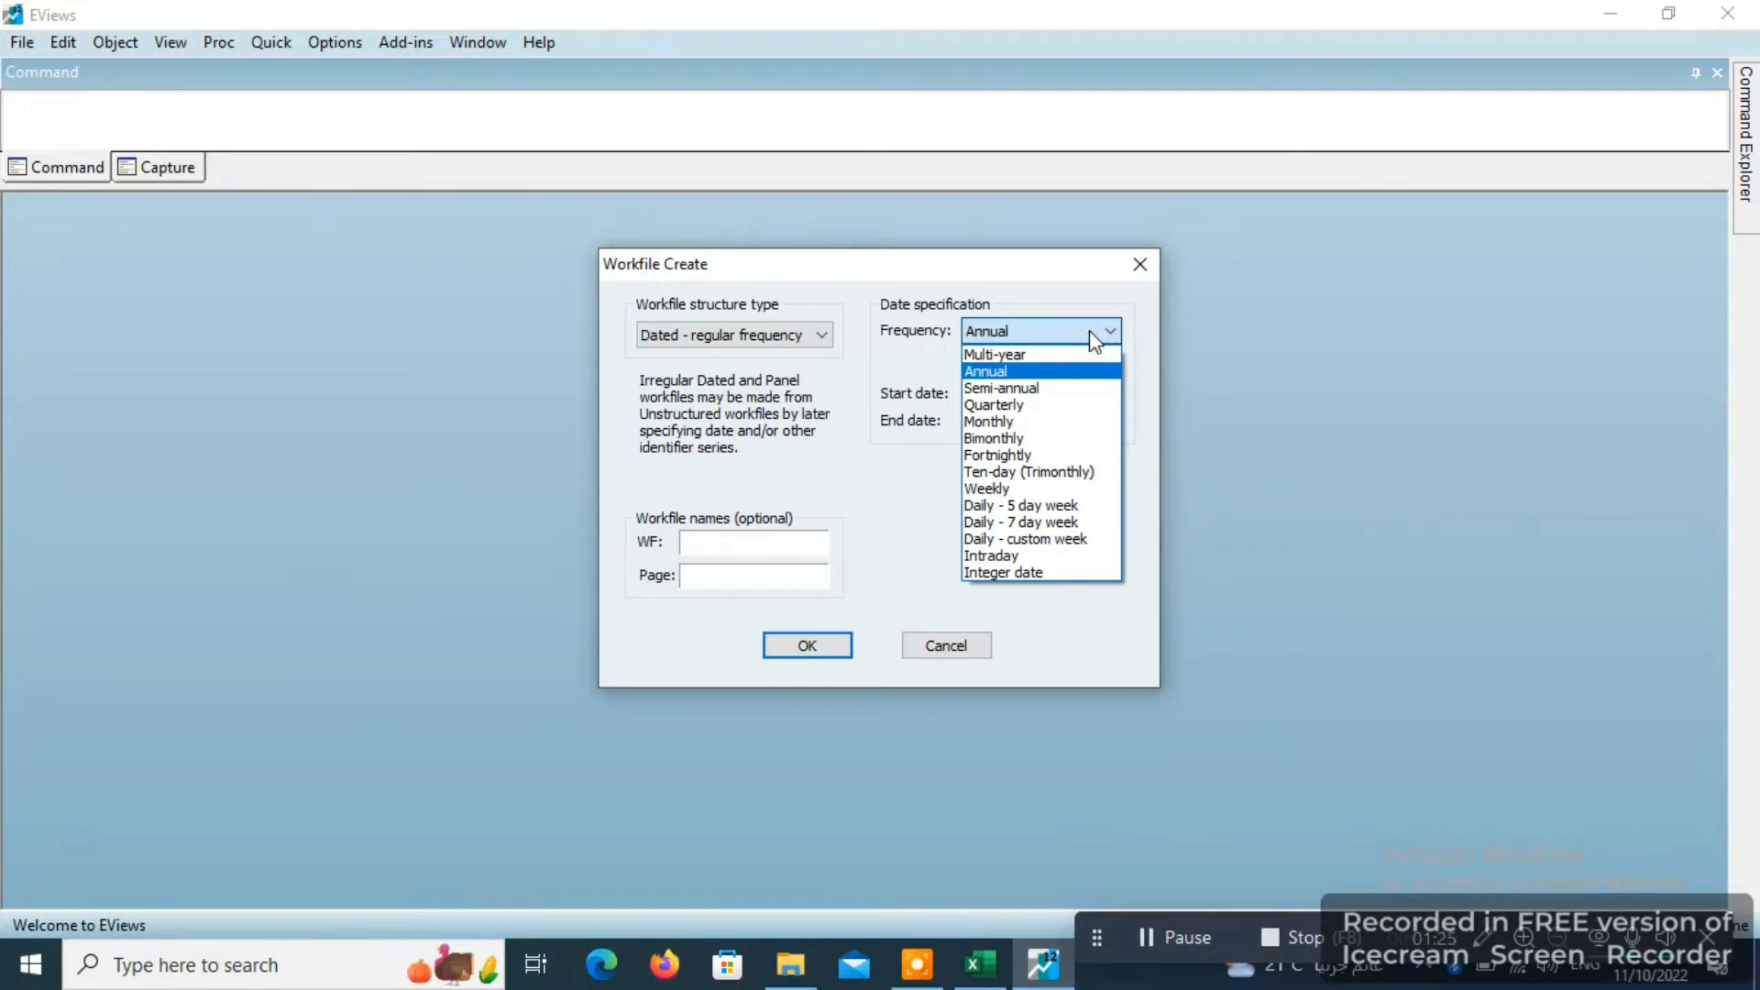
click(988, 372)
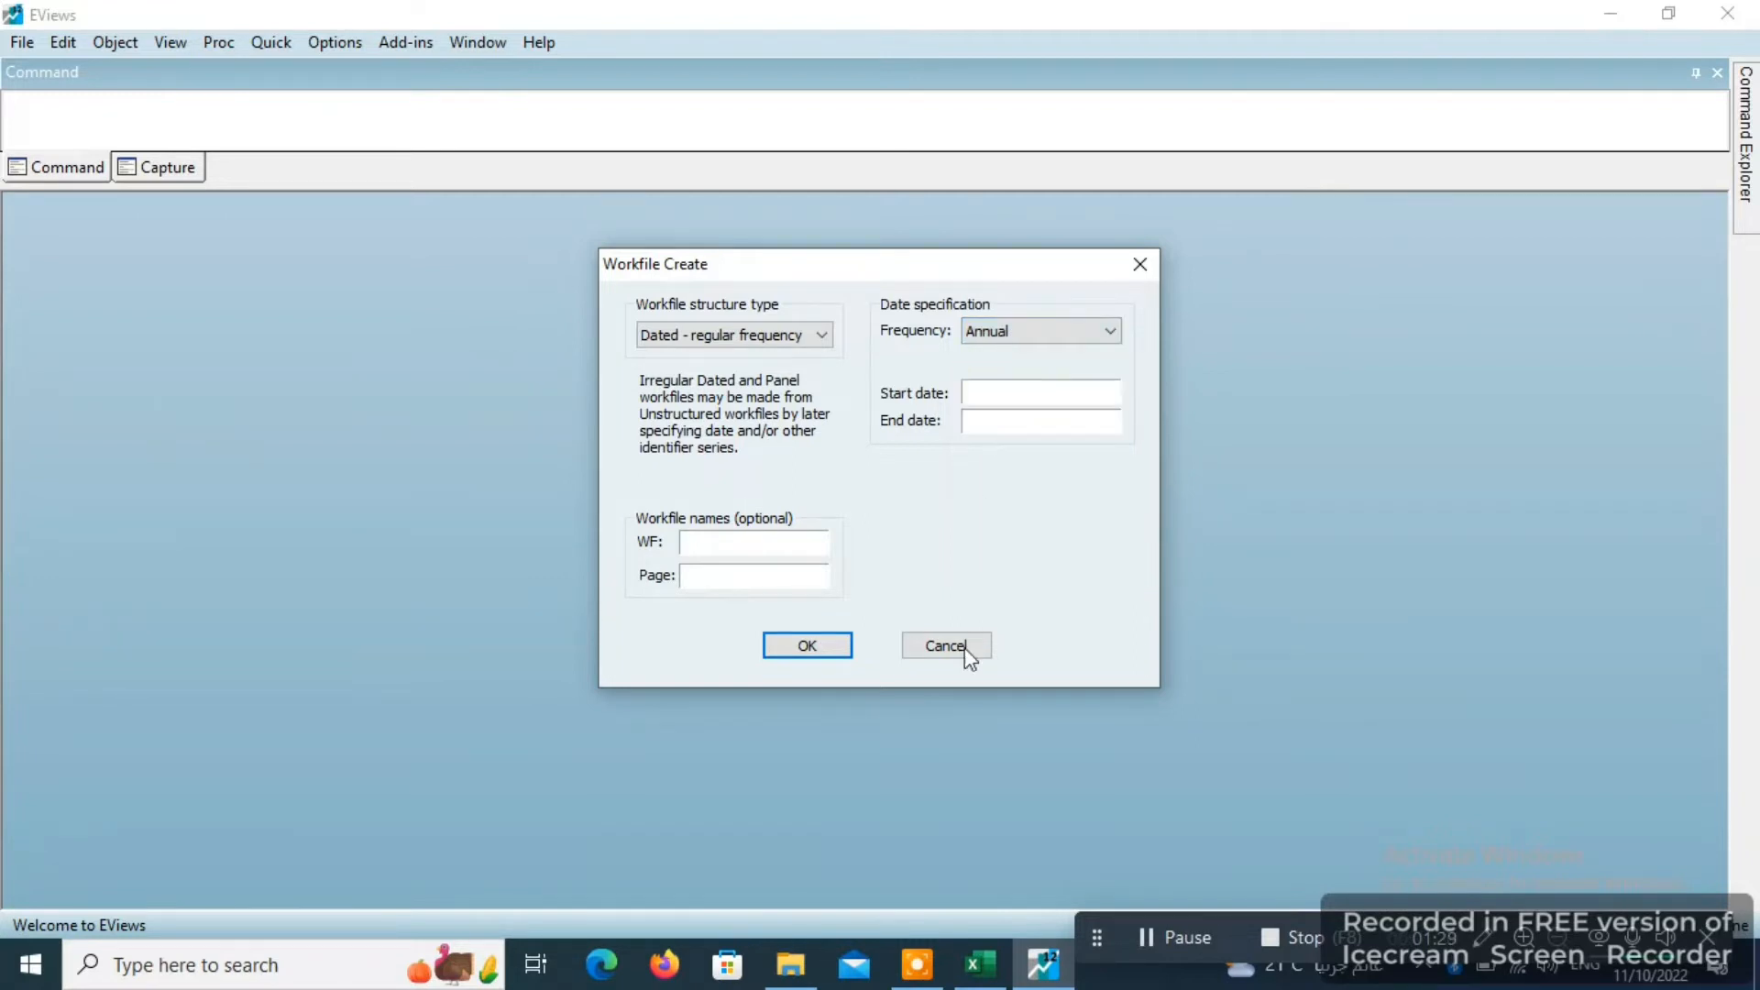
click(1019, 389)
text(1990)
text(2020)
click(822, 642)
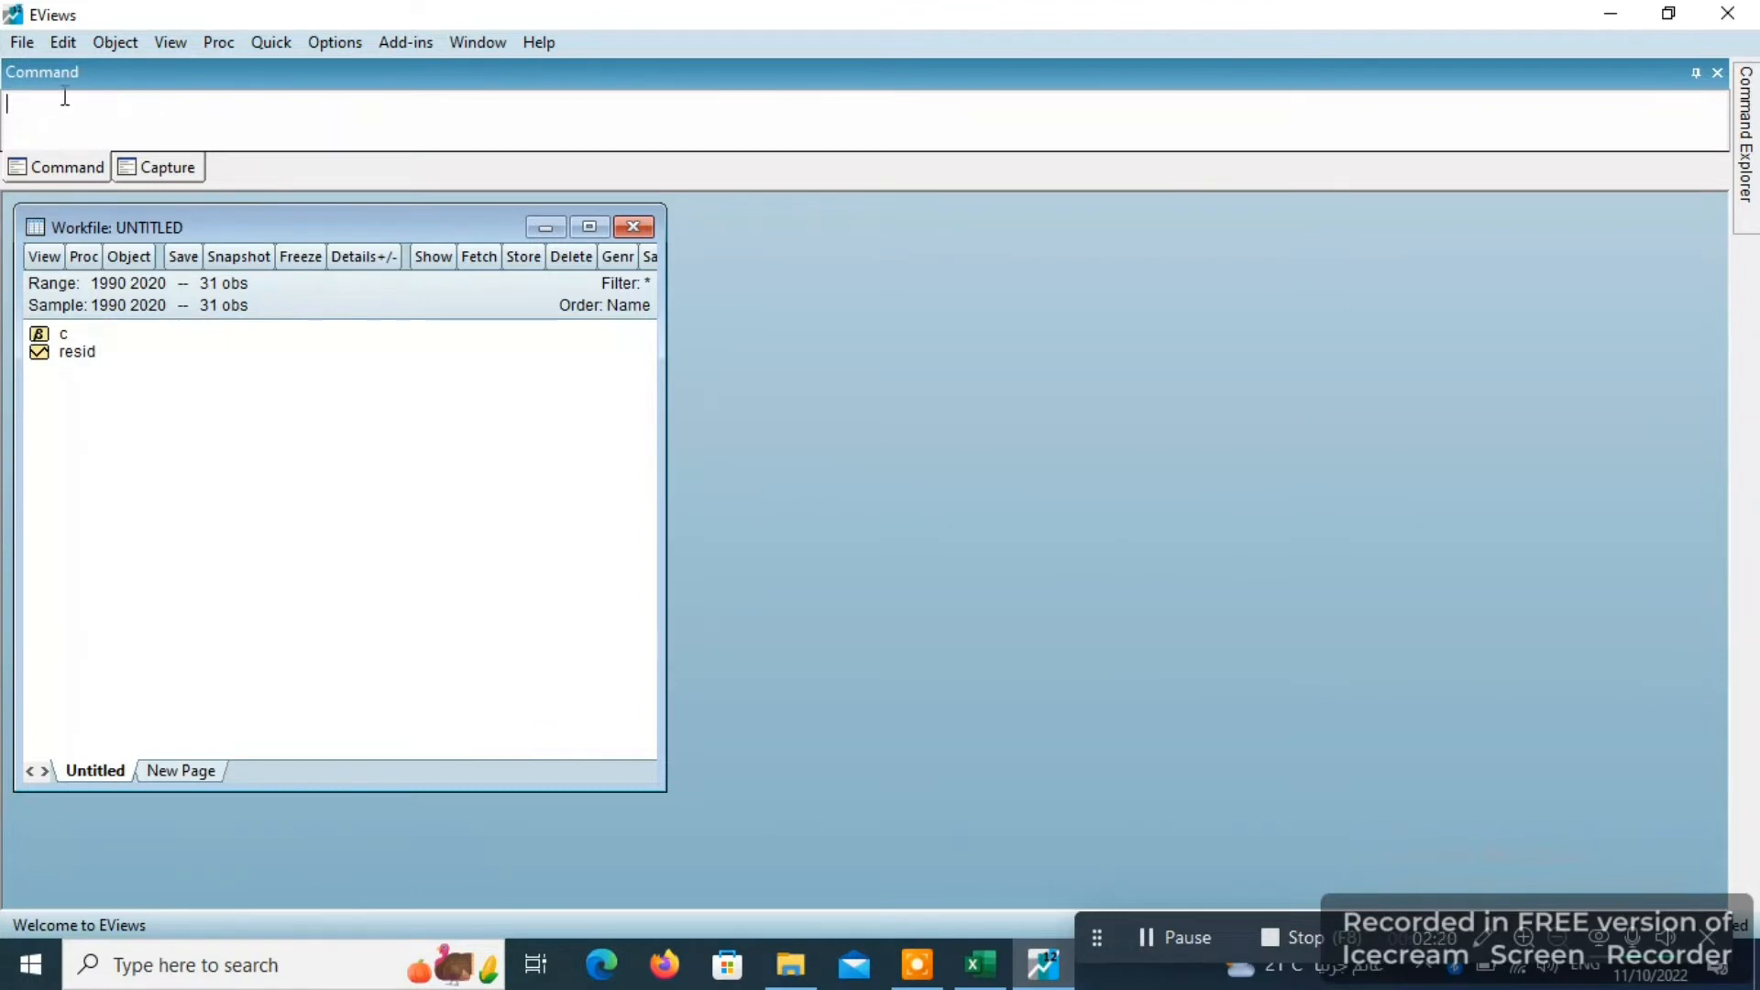
text(data)
key(Return)
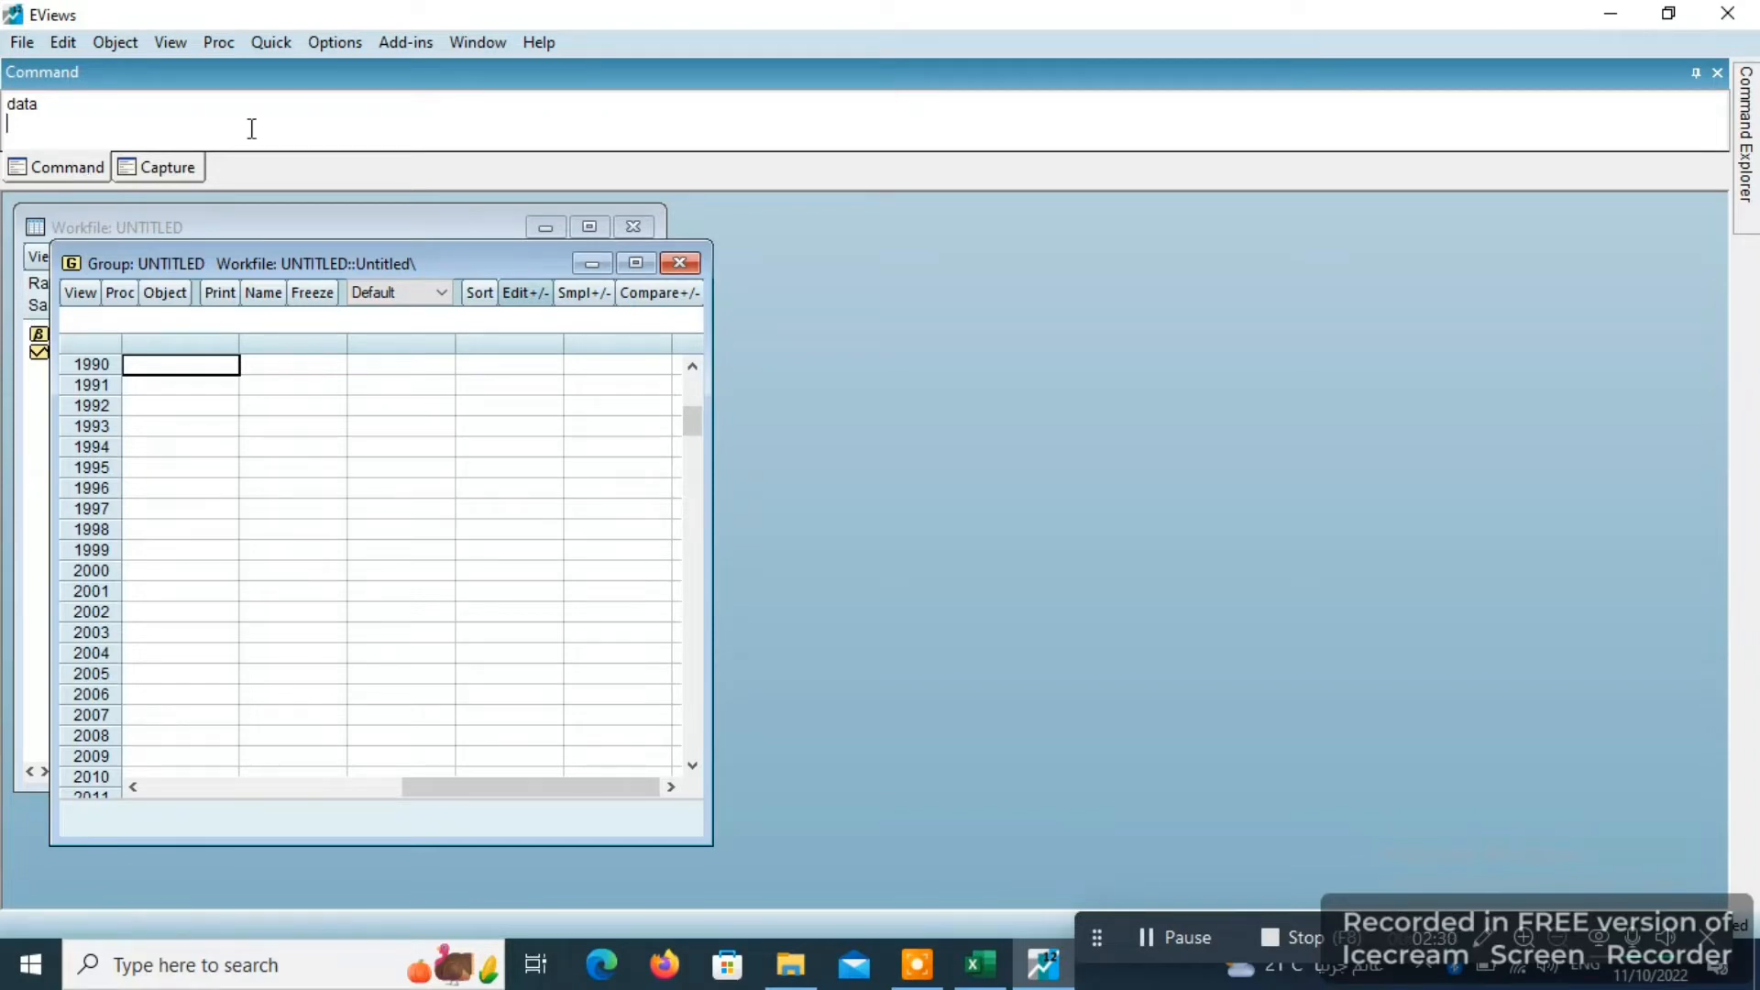
click(679, 263)
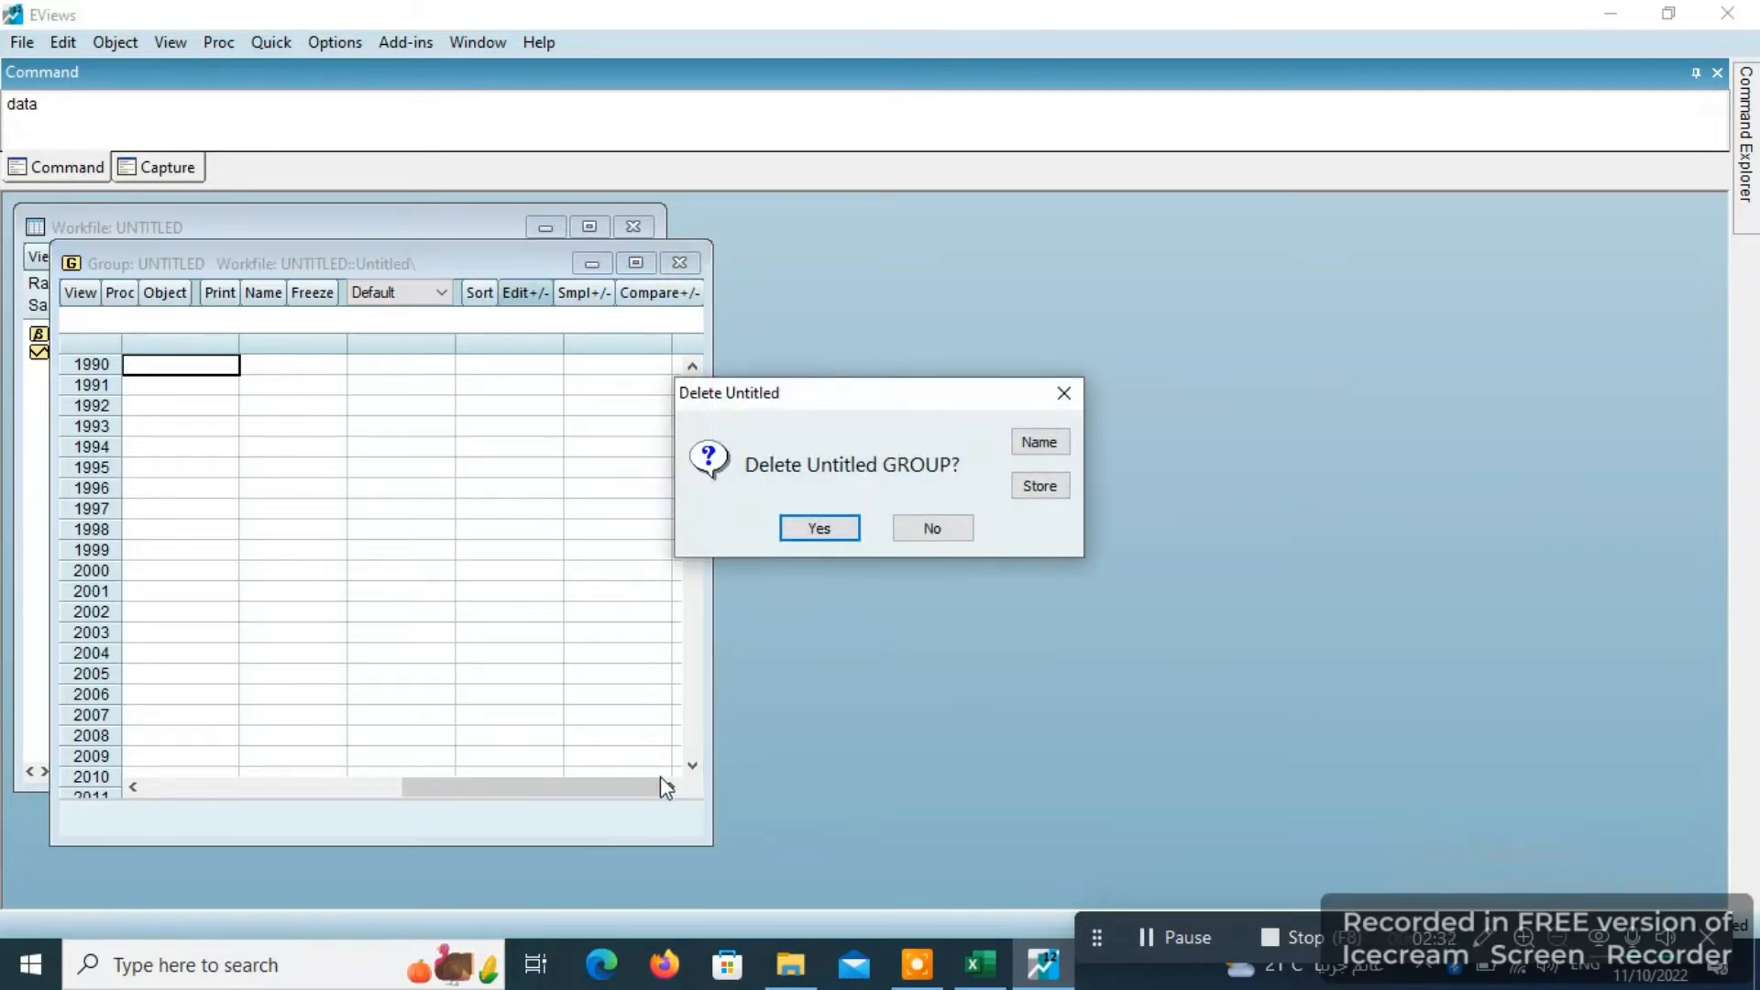
click(832, 534)
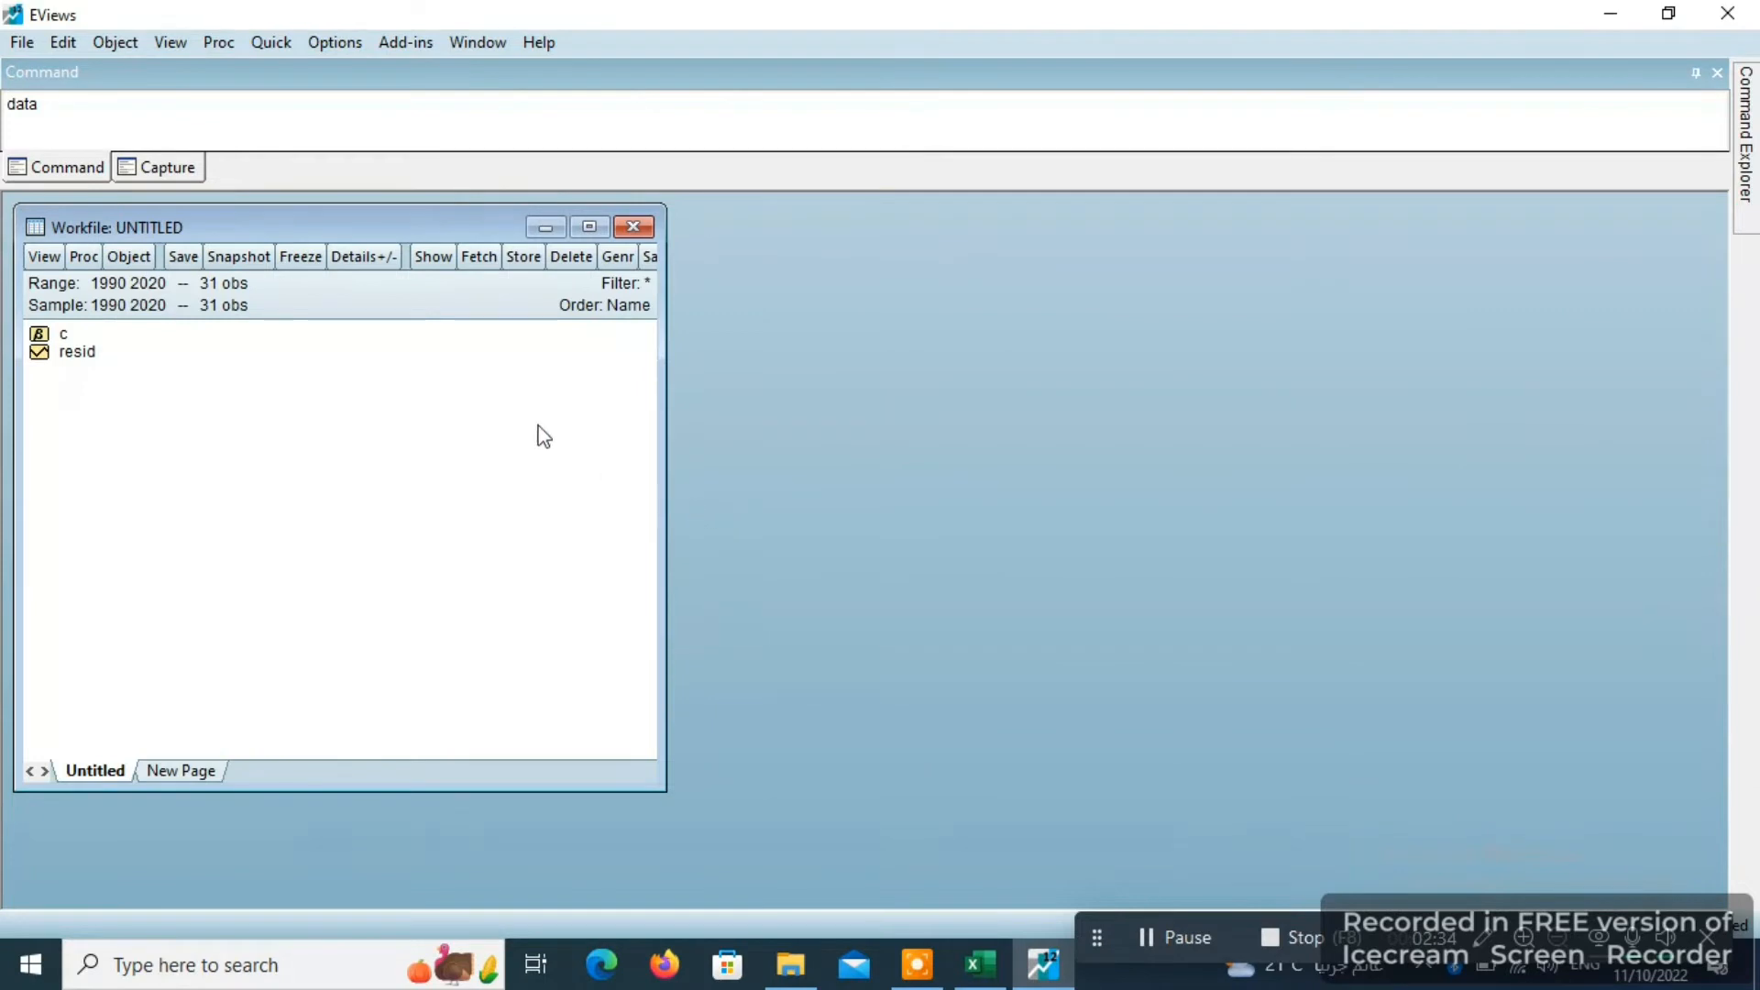
- Open the Excel file ols from the Documents folder for import into the workfile
click(20, 42)
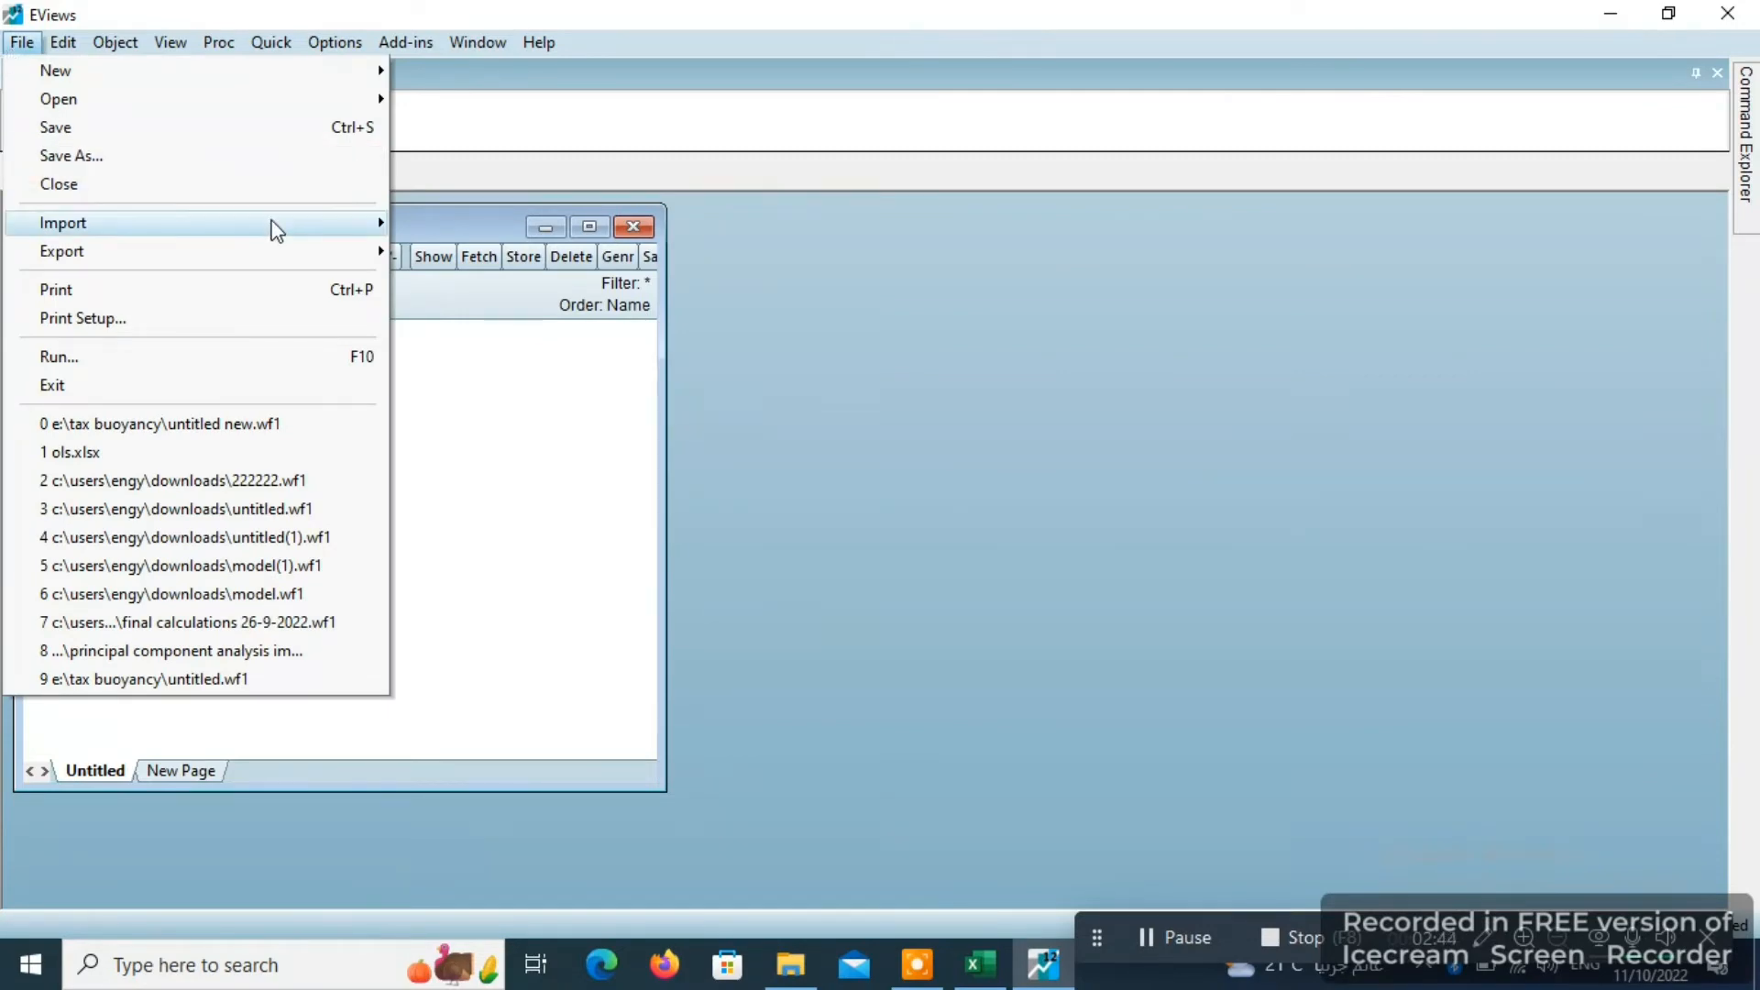
mouse_move(271, 229)
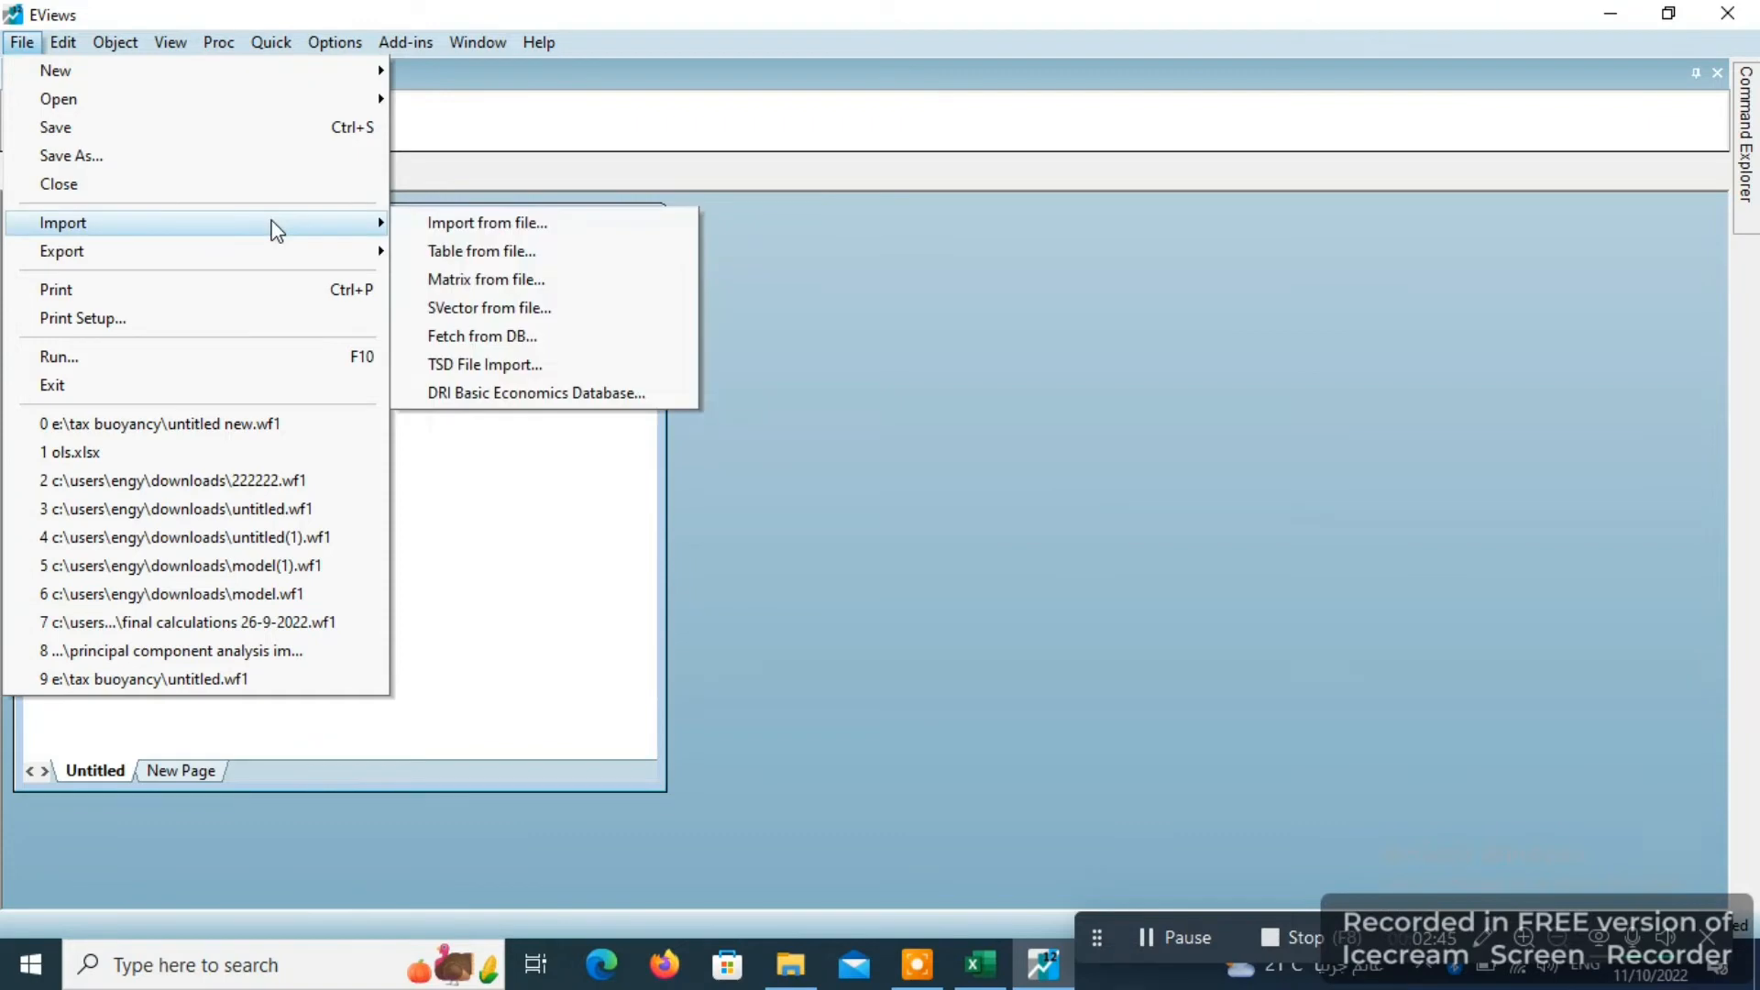
click(457, 229)
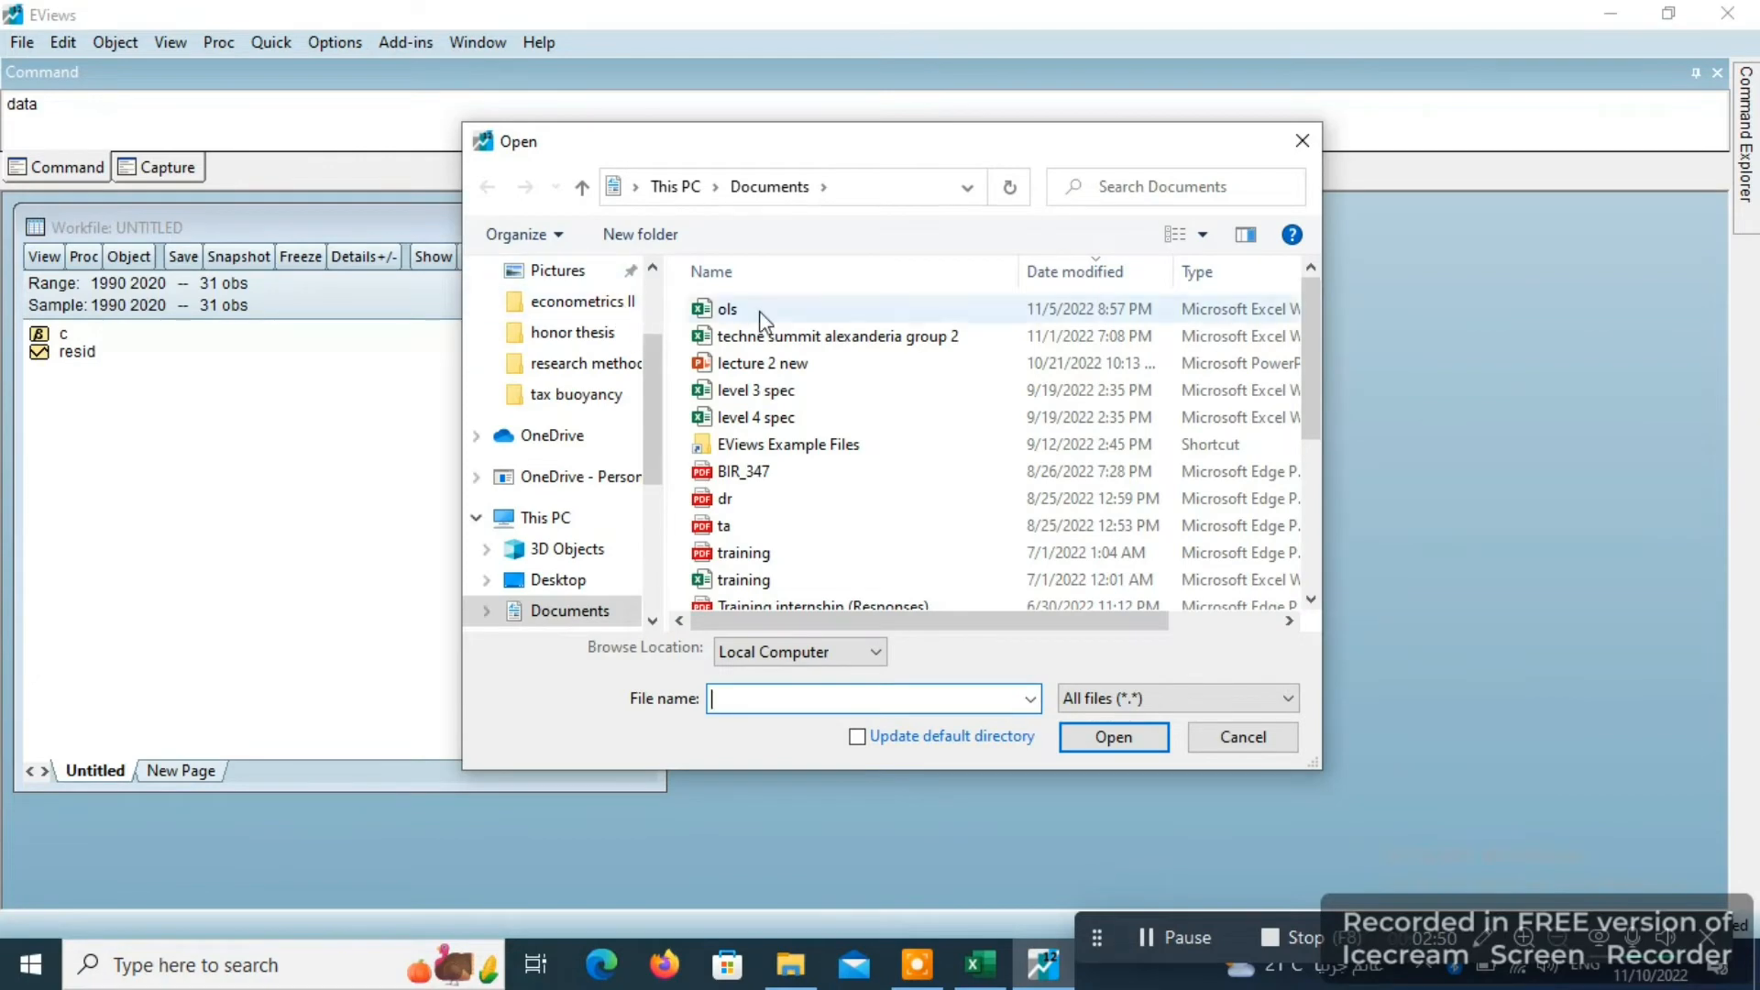
click(777, 309)
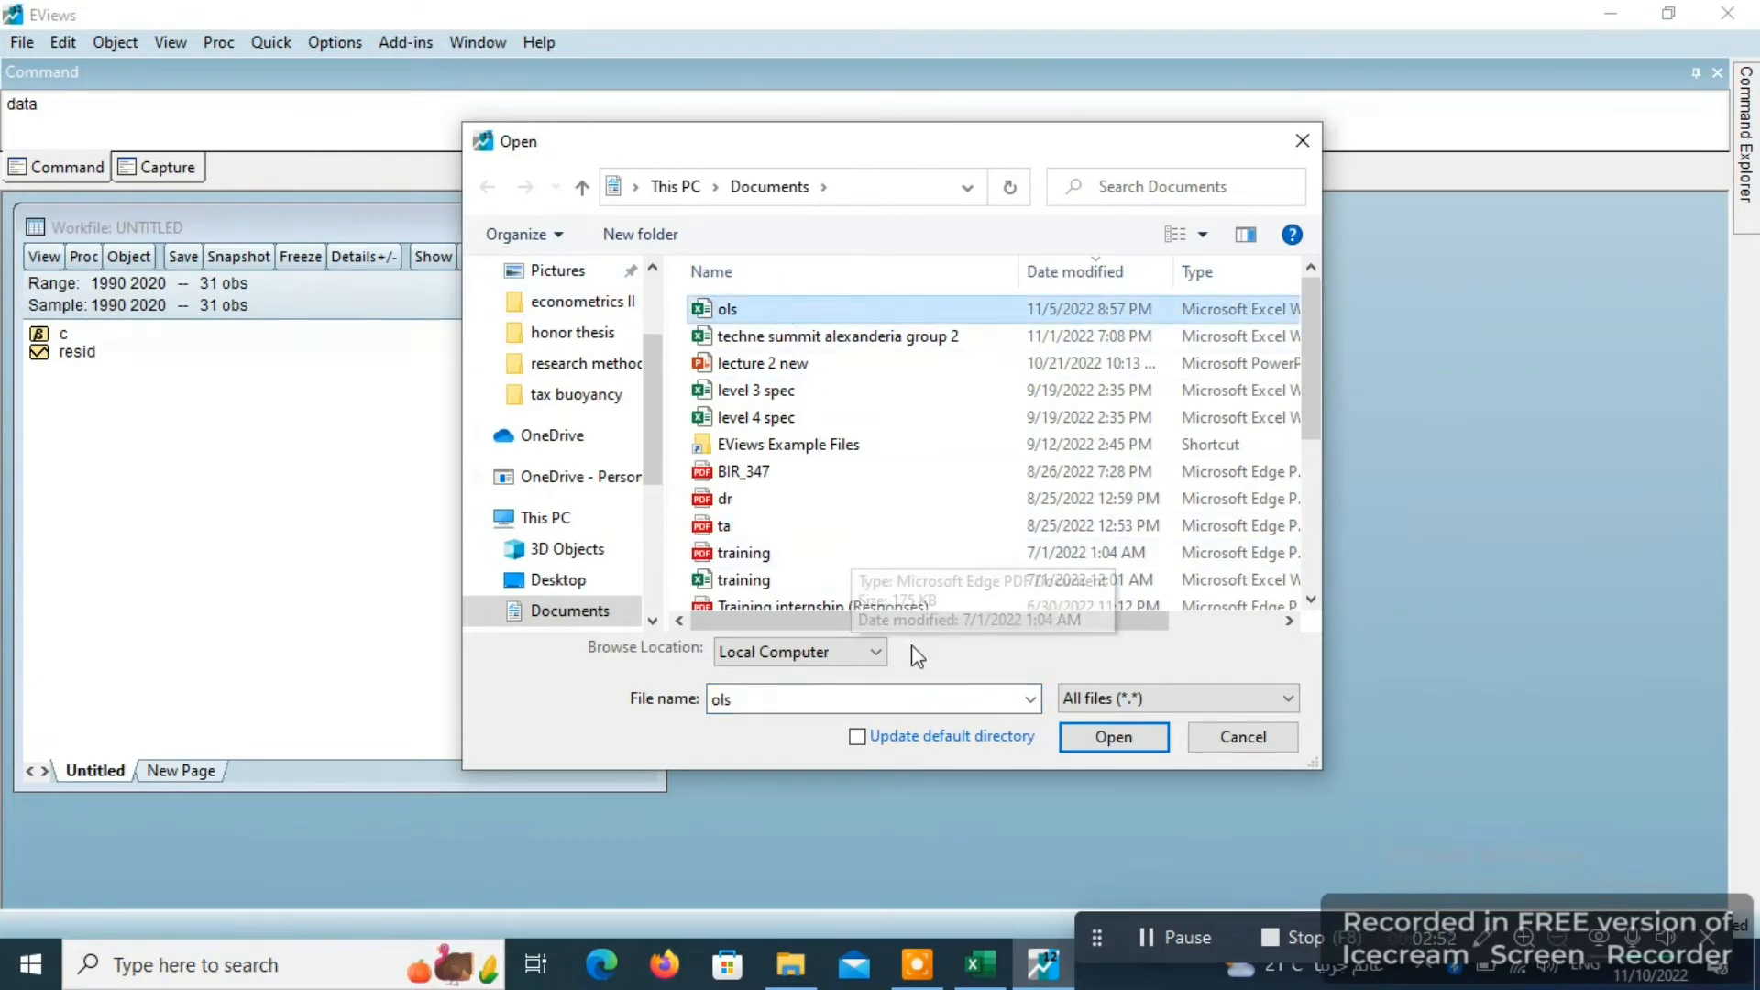
click(1121, 735)
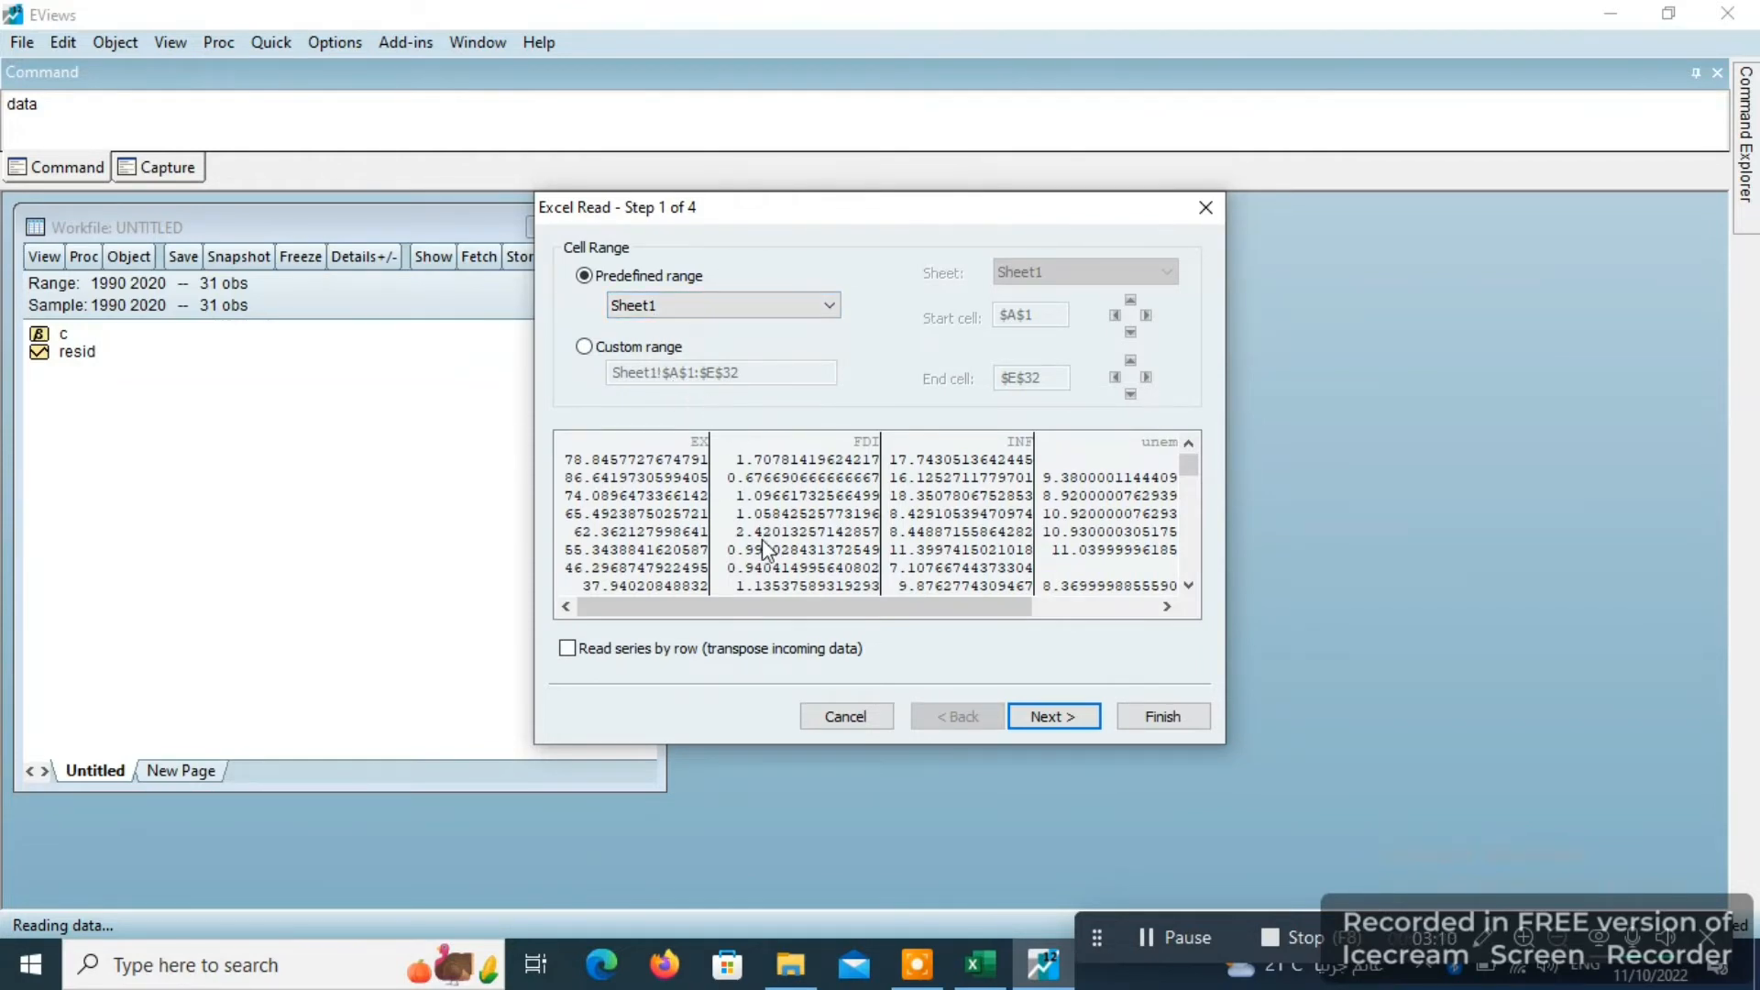
- Import Sheet1 with the default header settings as annual data starting in 1990, and link the series to the external source
click(1045, 717)
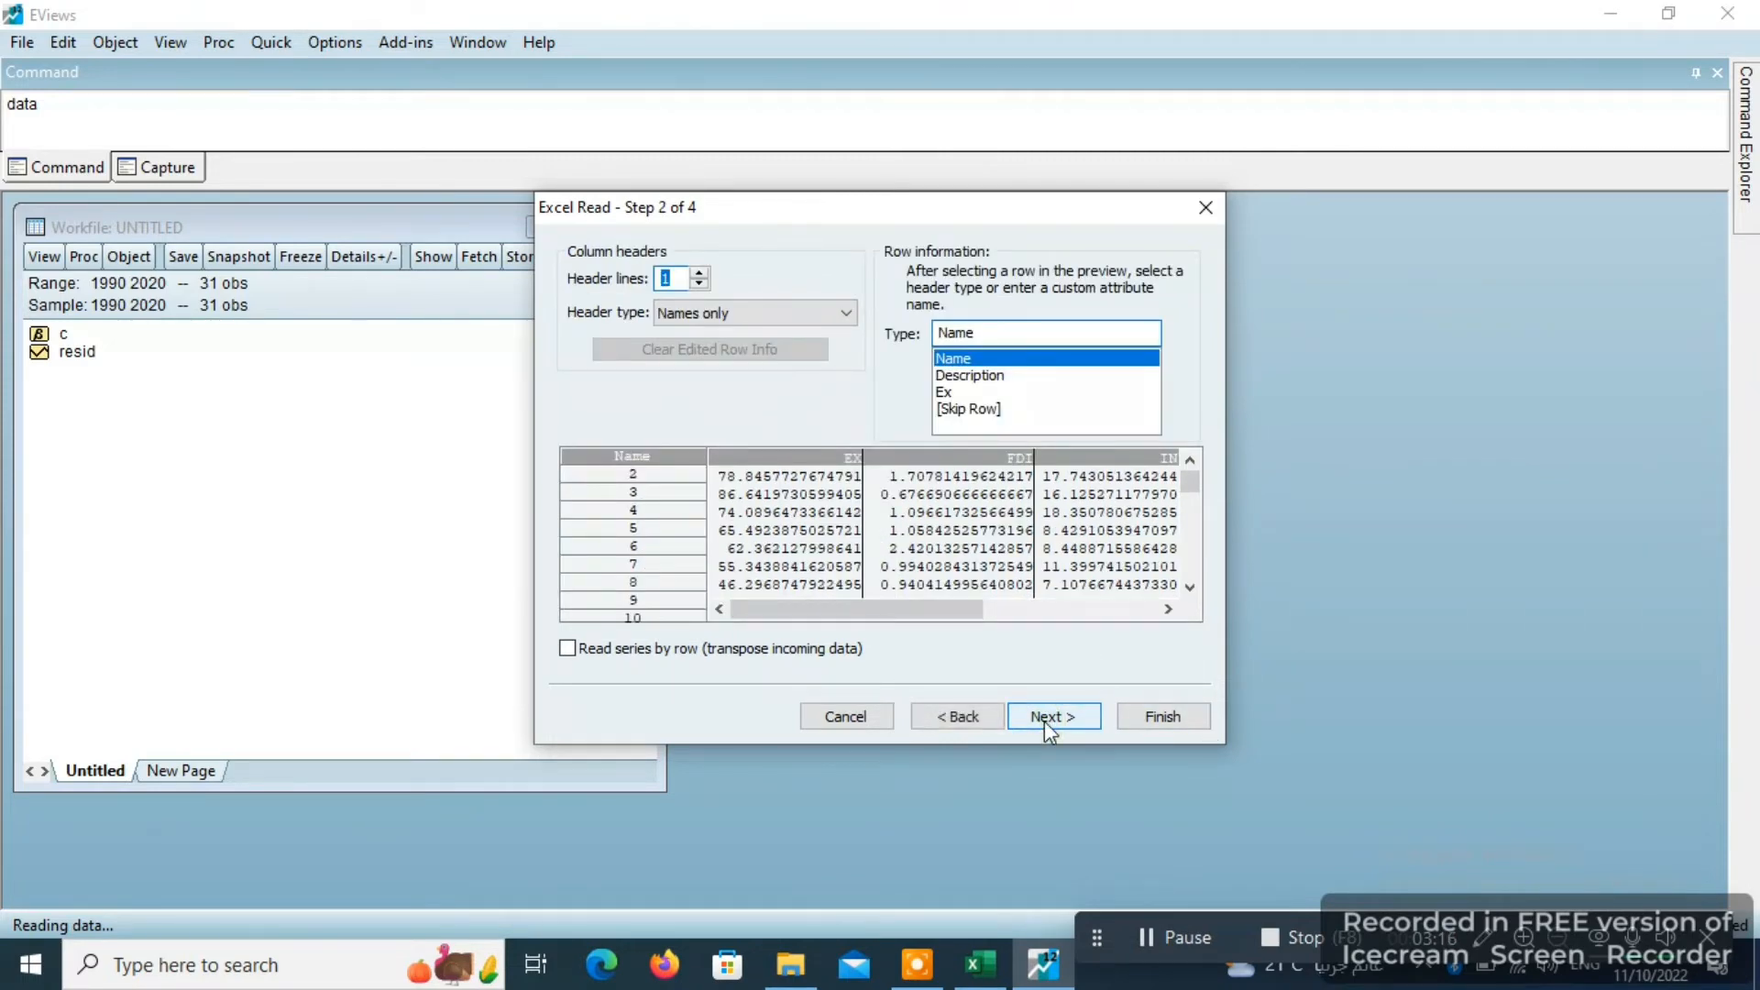
click(1045, 719)
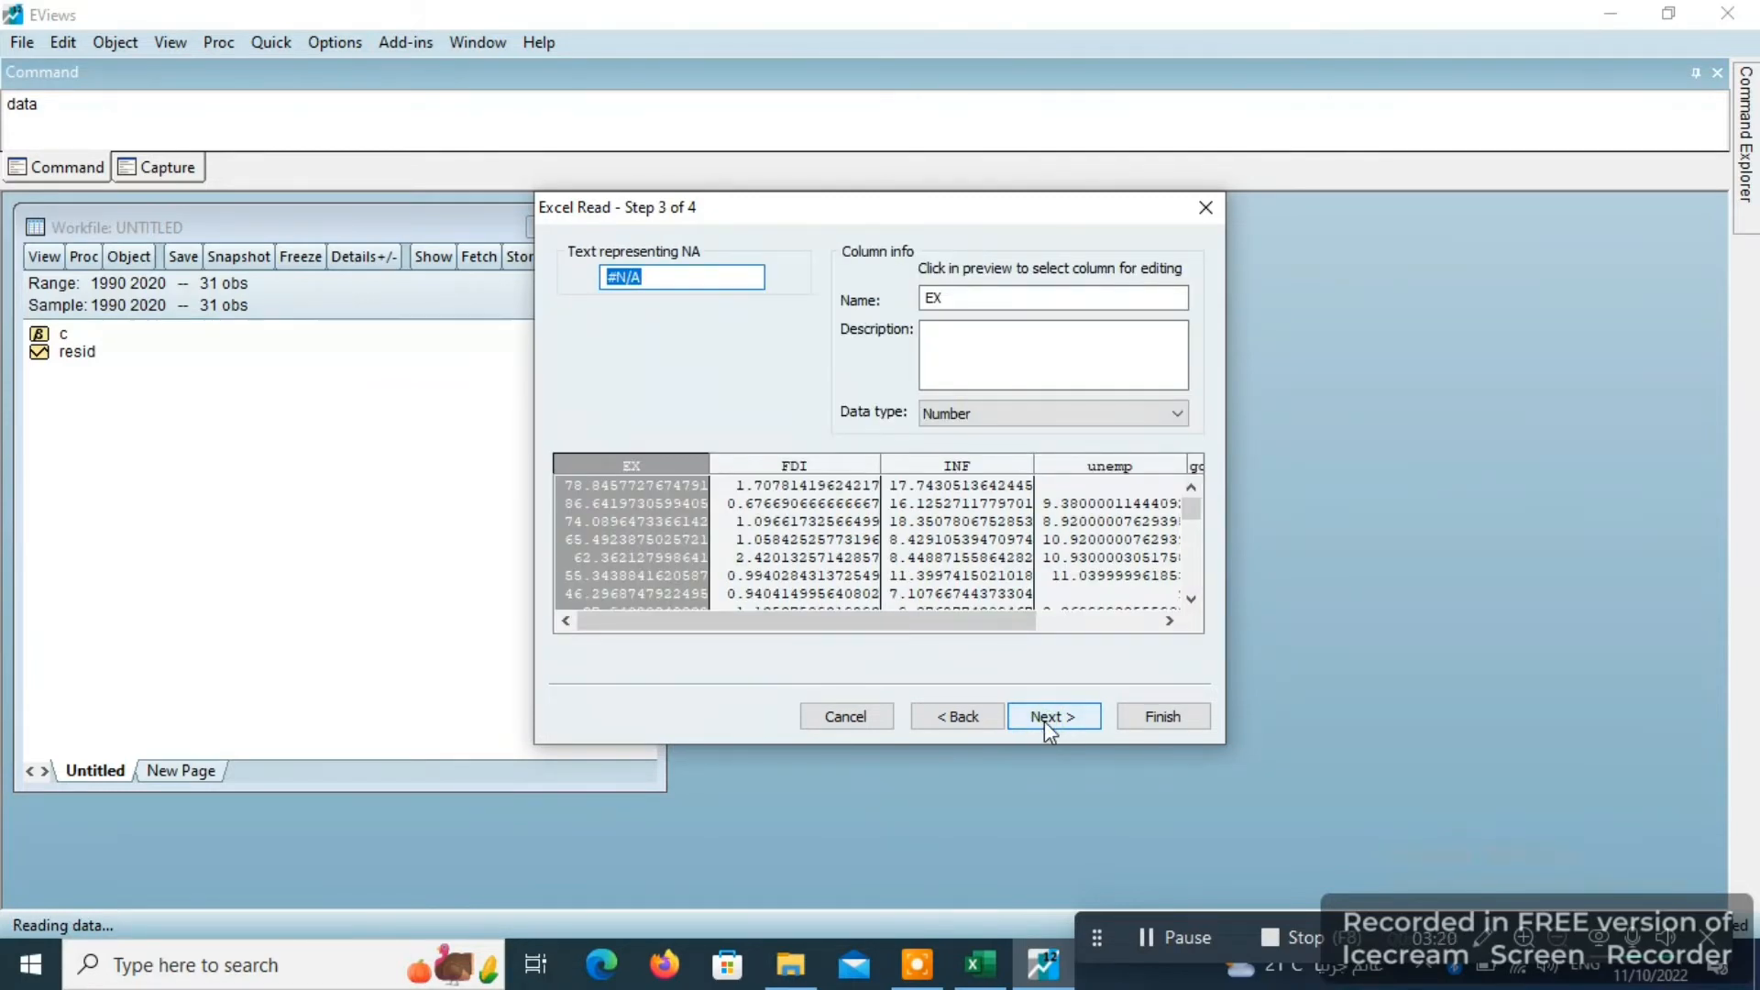
click(1044, 717)
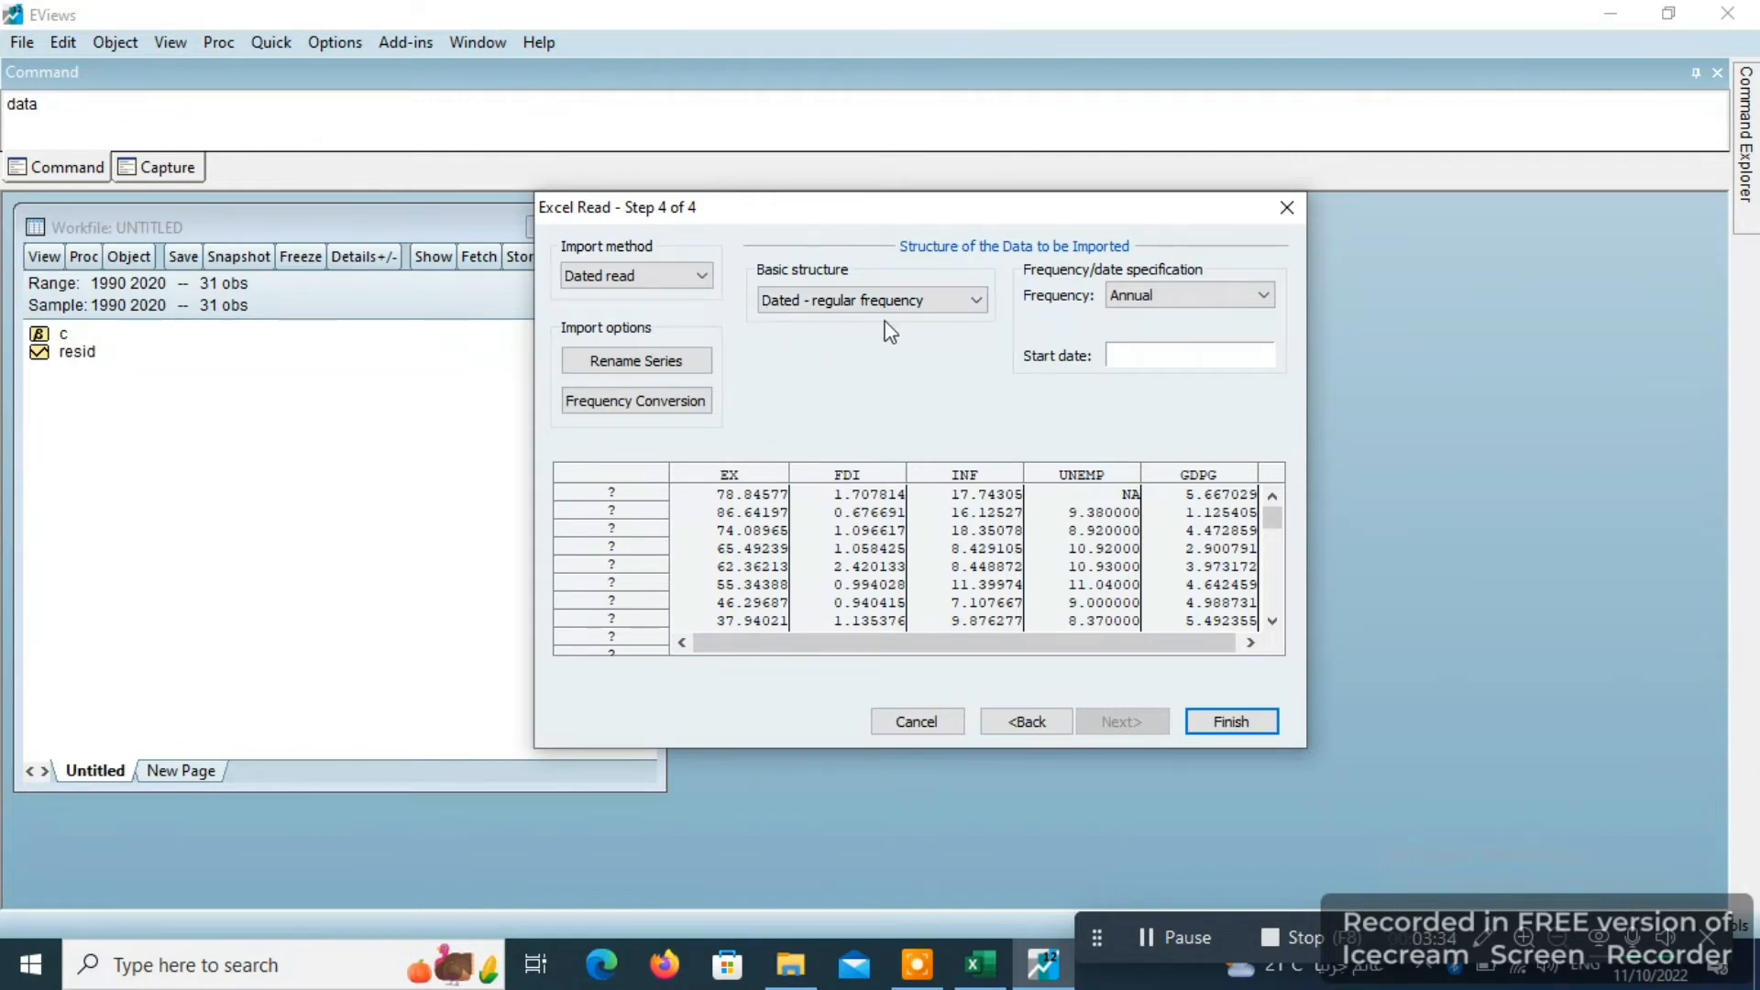
click(1188, 300)
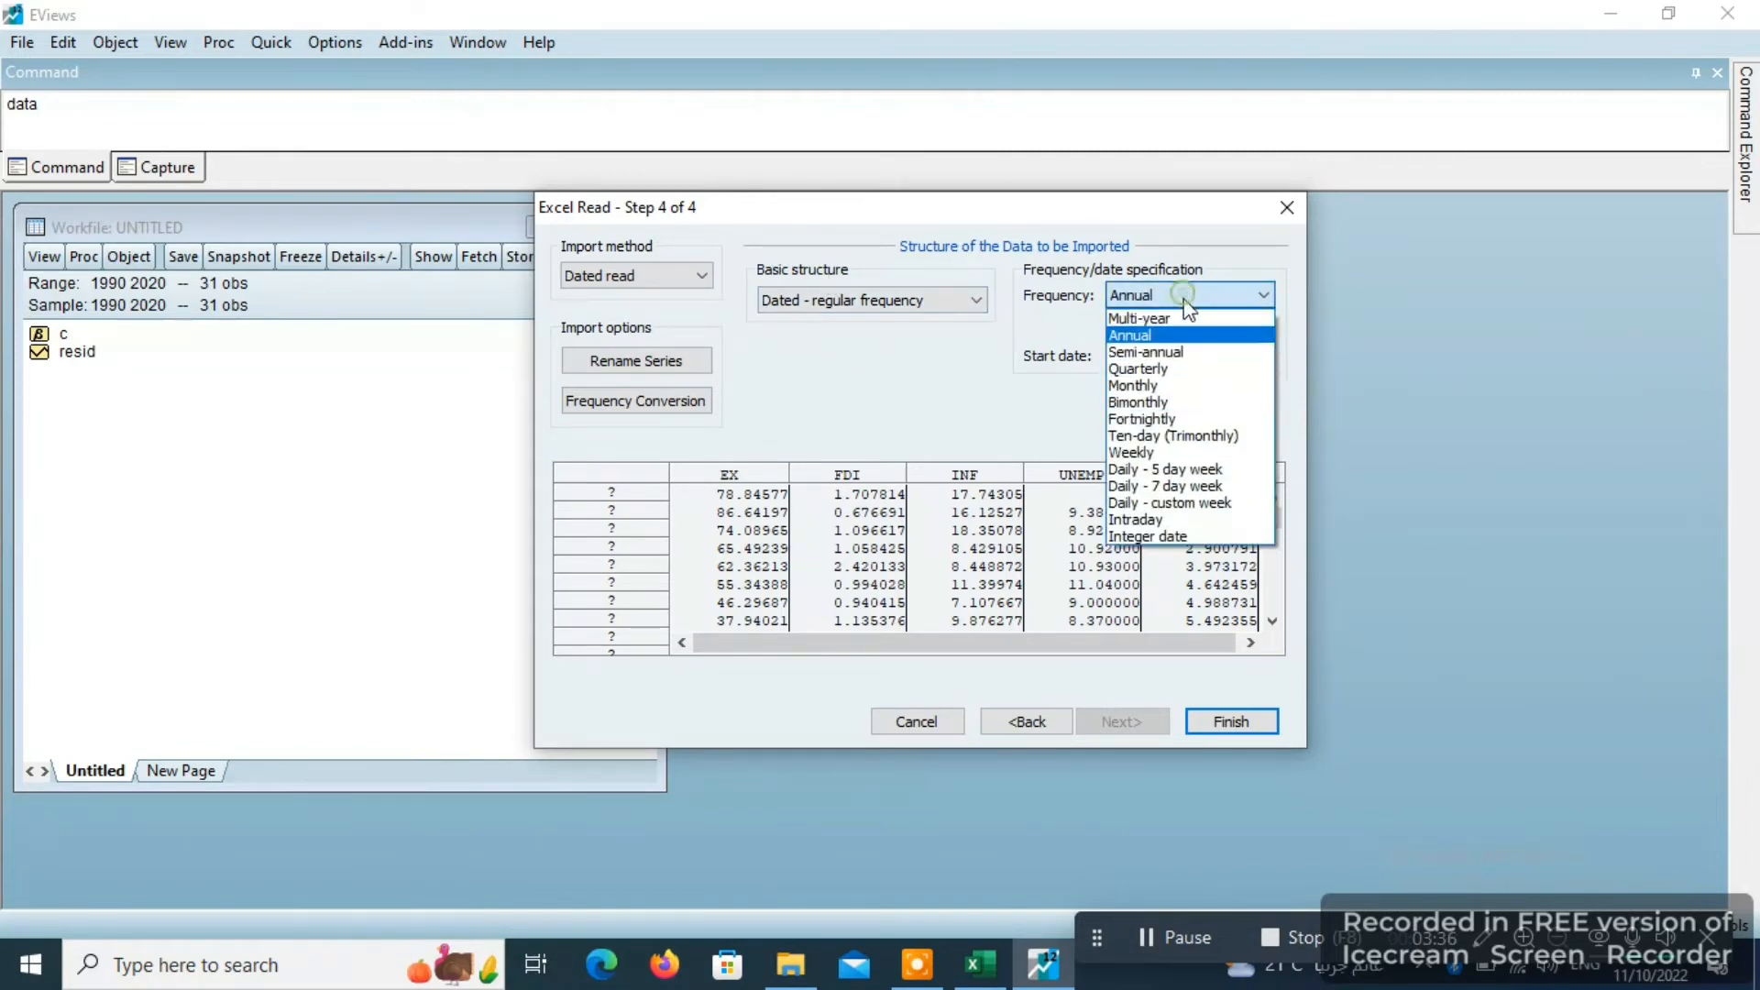
click(1158, 292)
click(1140, 353)
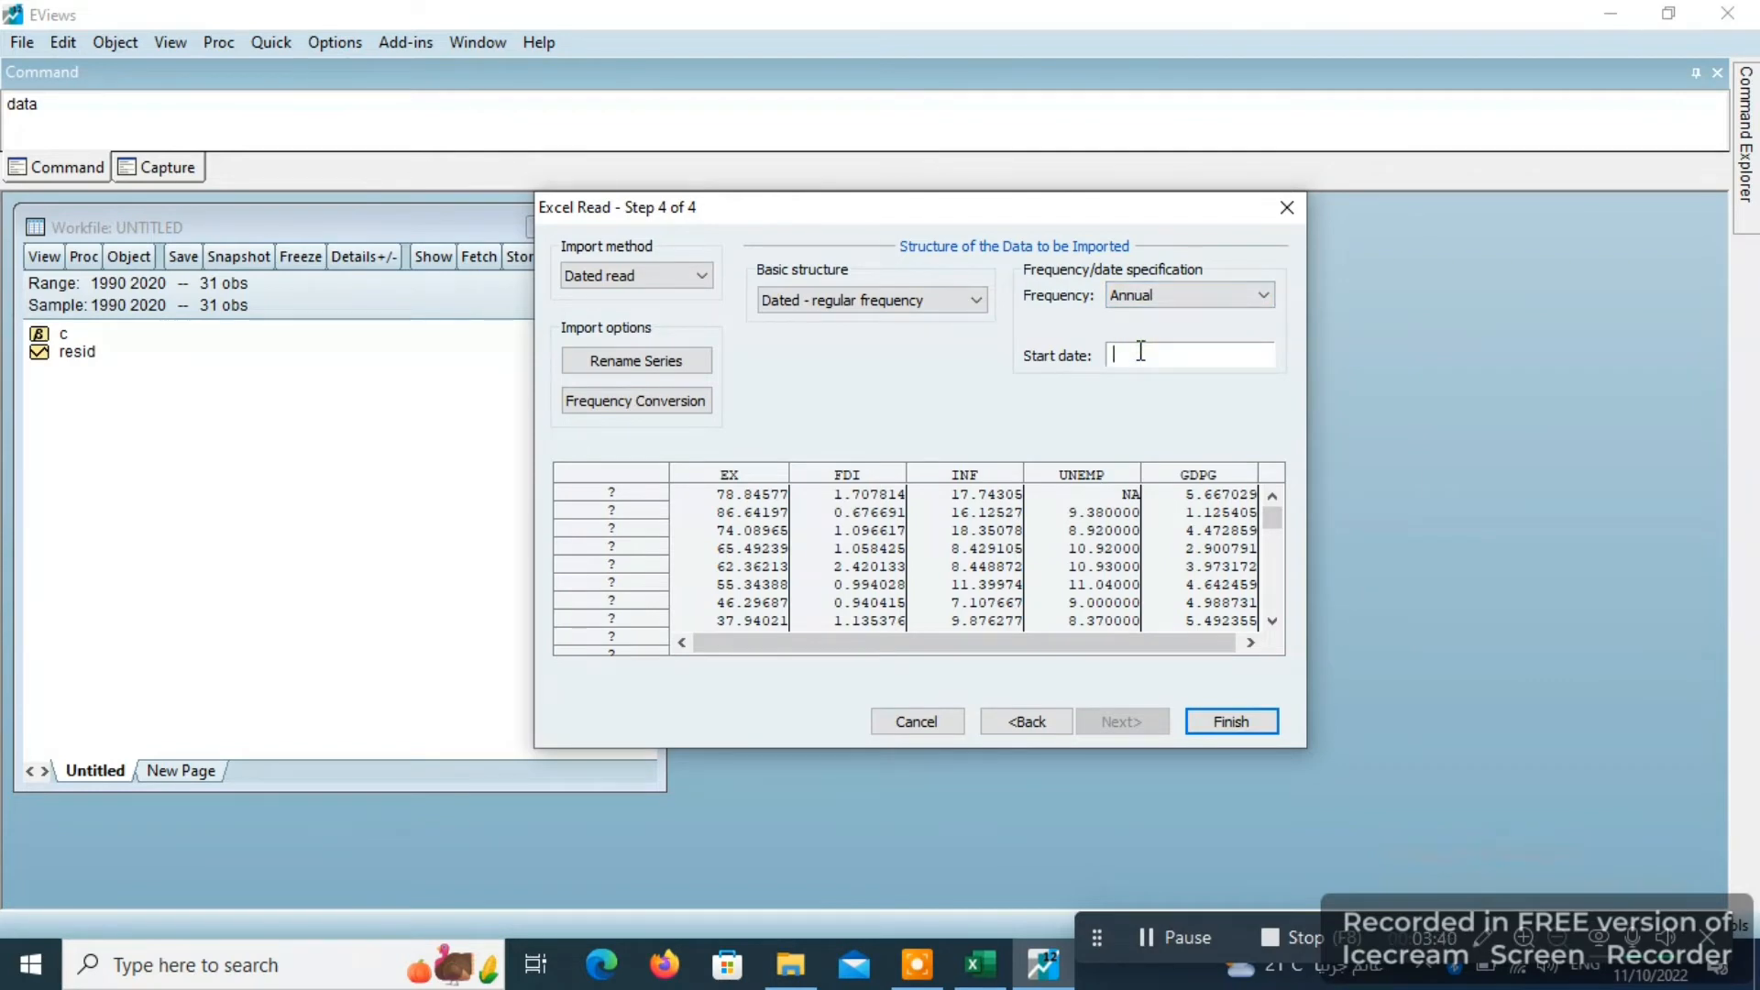
text(1990)
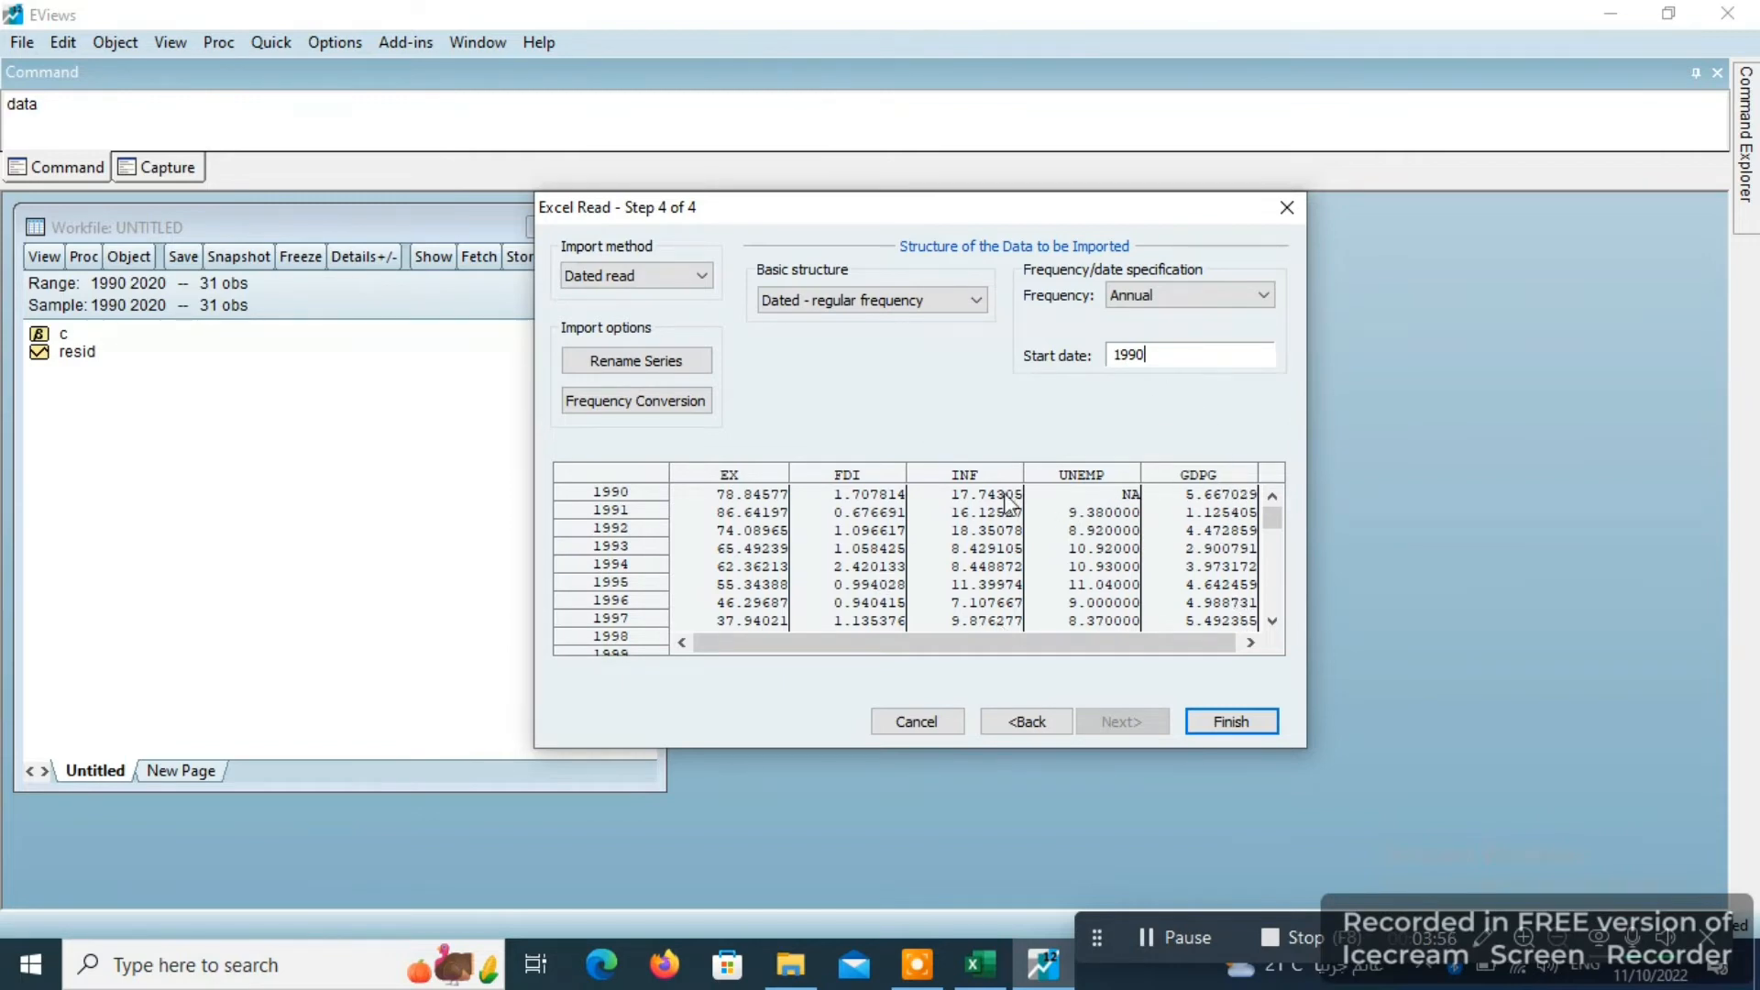
click(1229, 722)
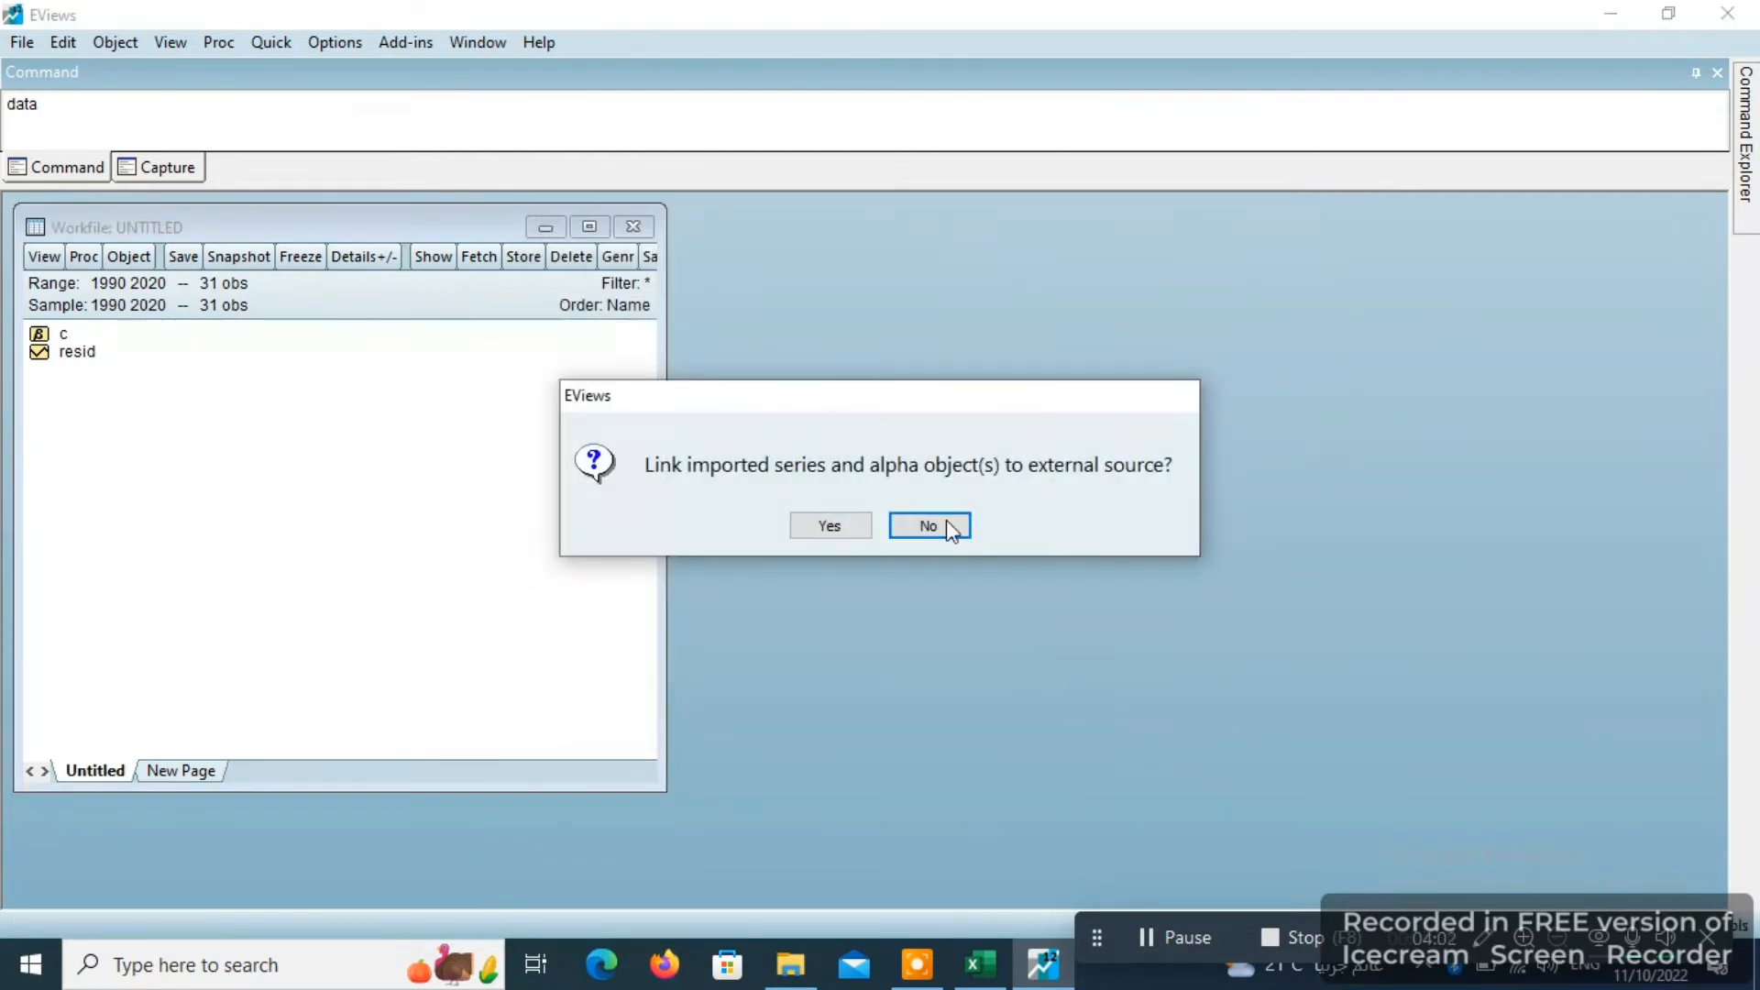
click(832, 528)
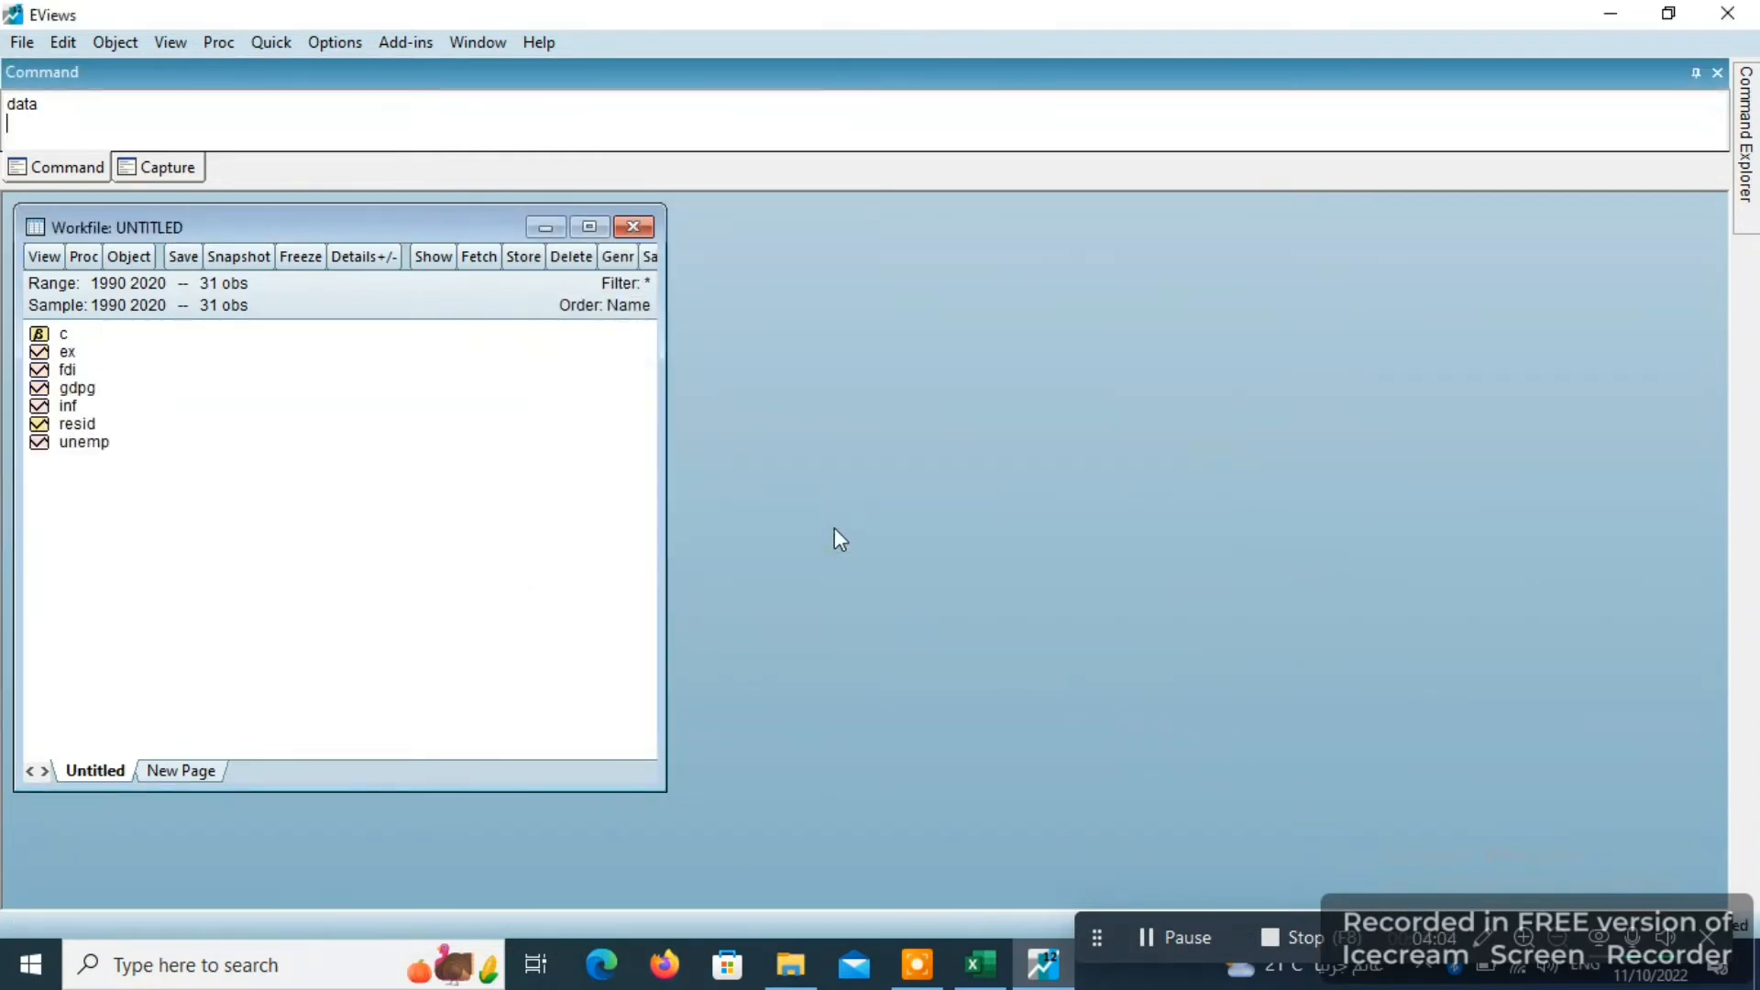
- Open the imported gdpg series, review its yearly values down to 2020, and close it
click(71, 372)
click(87, 399)
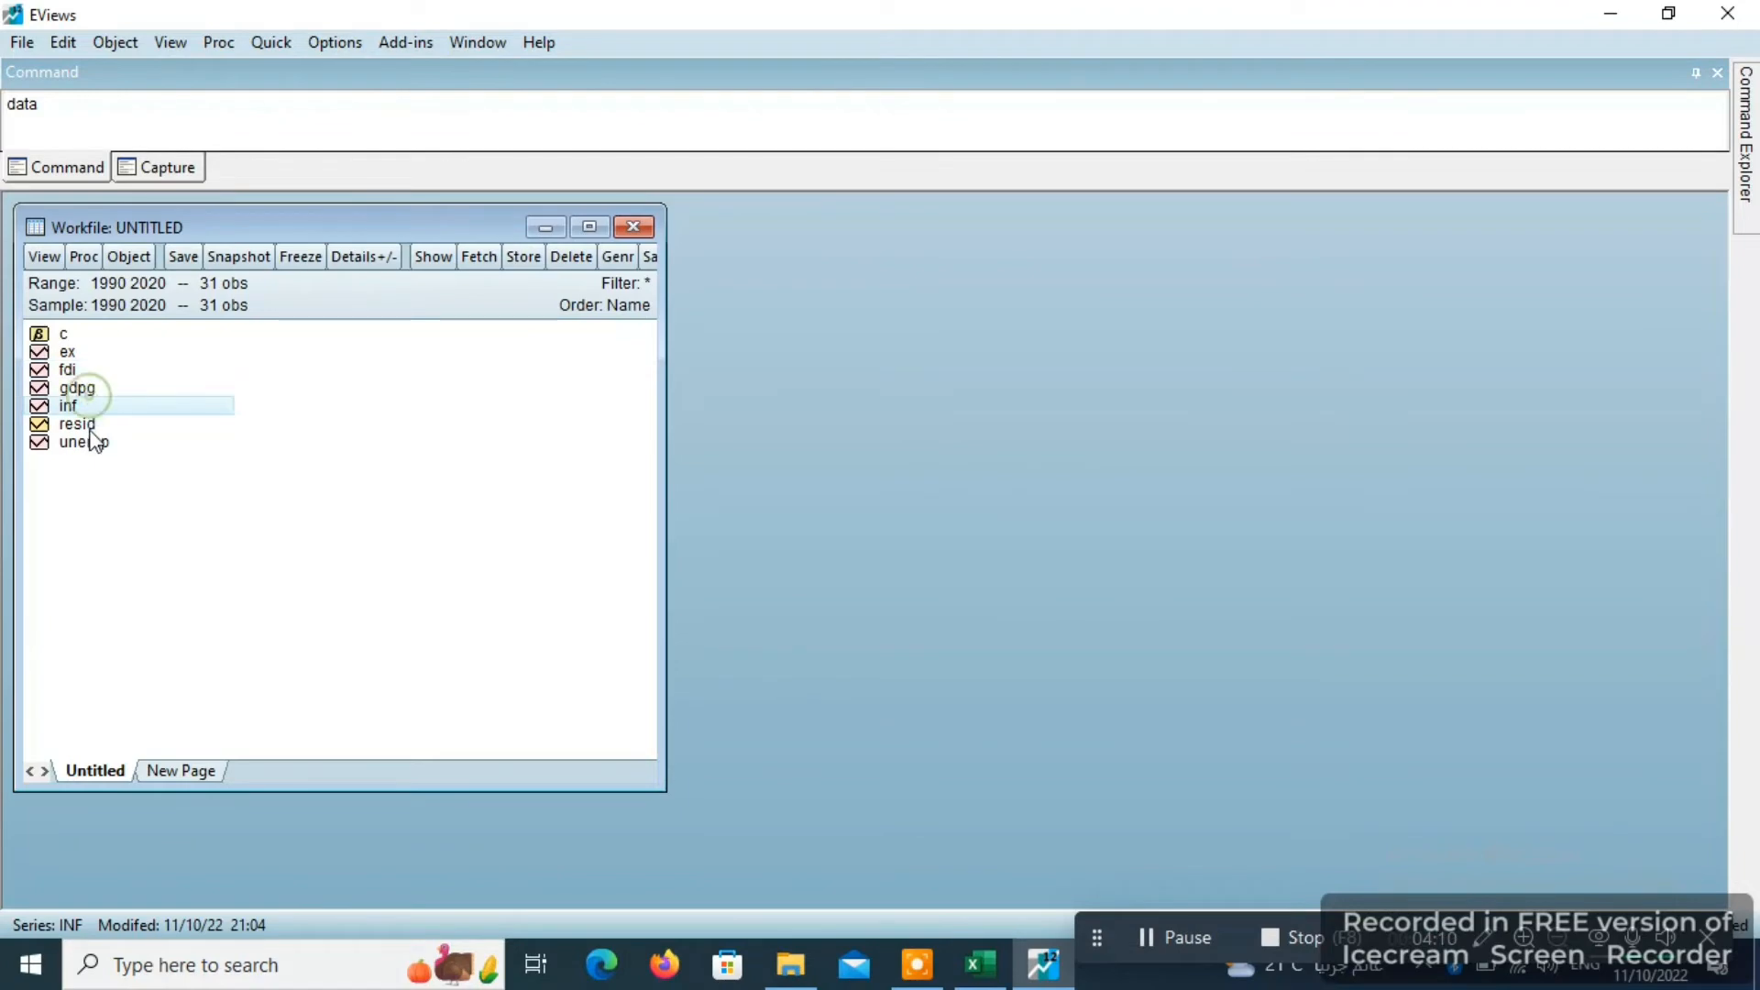
click(92, 444)
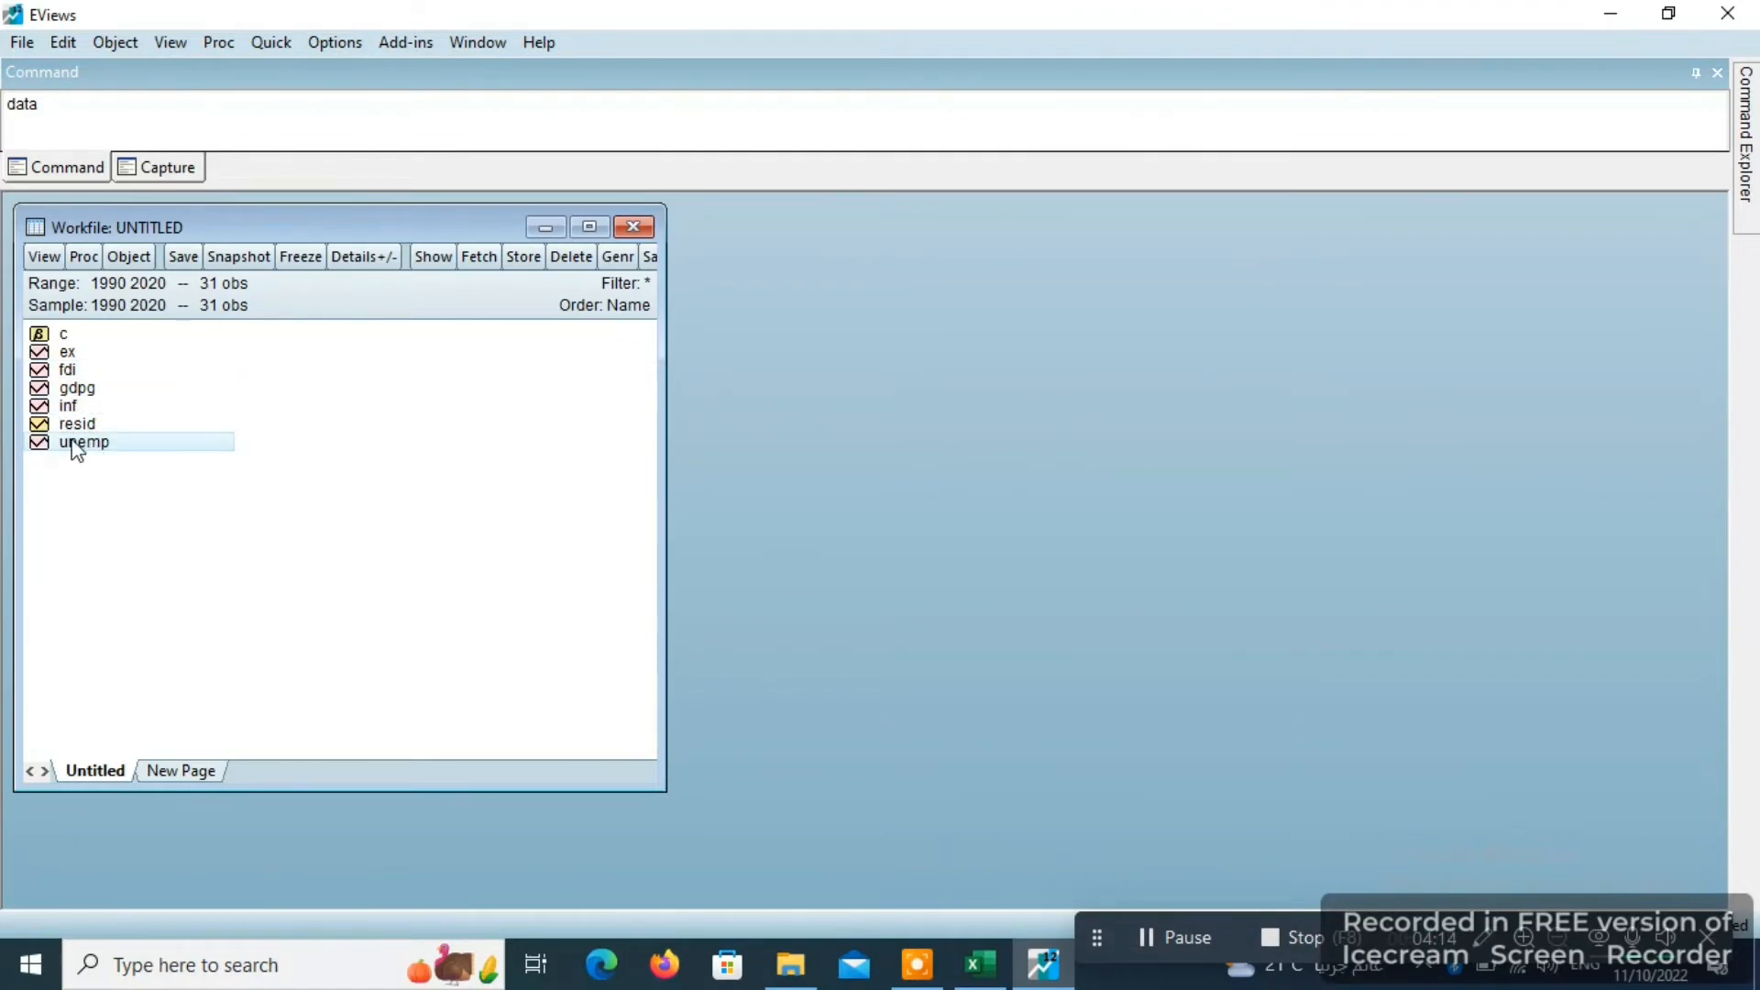
double_click(76, 390)
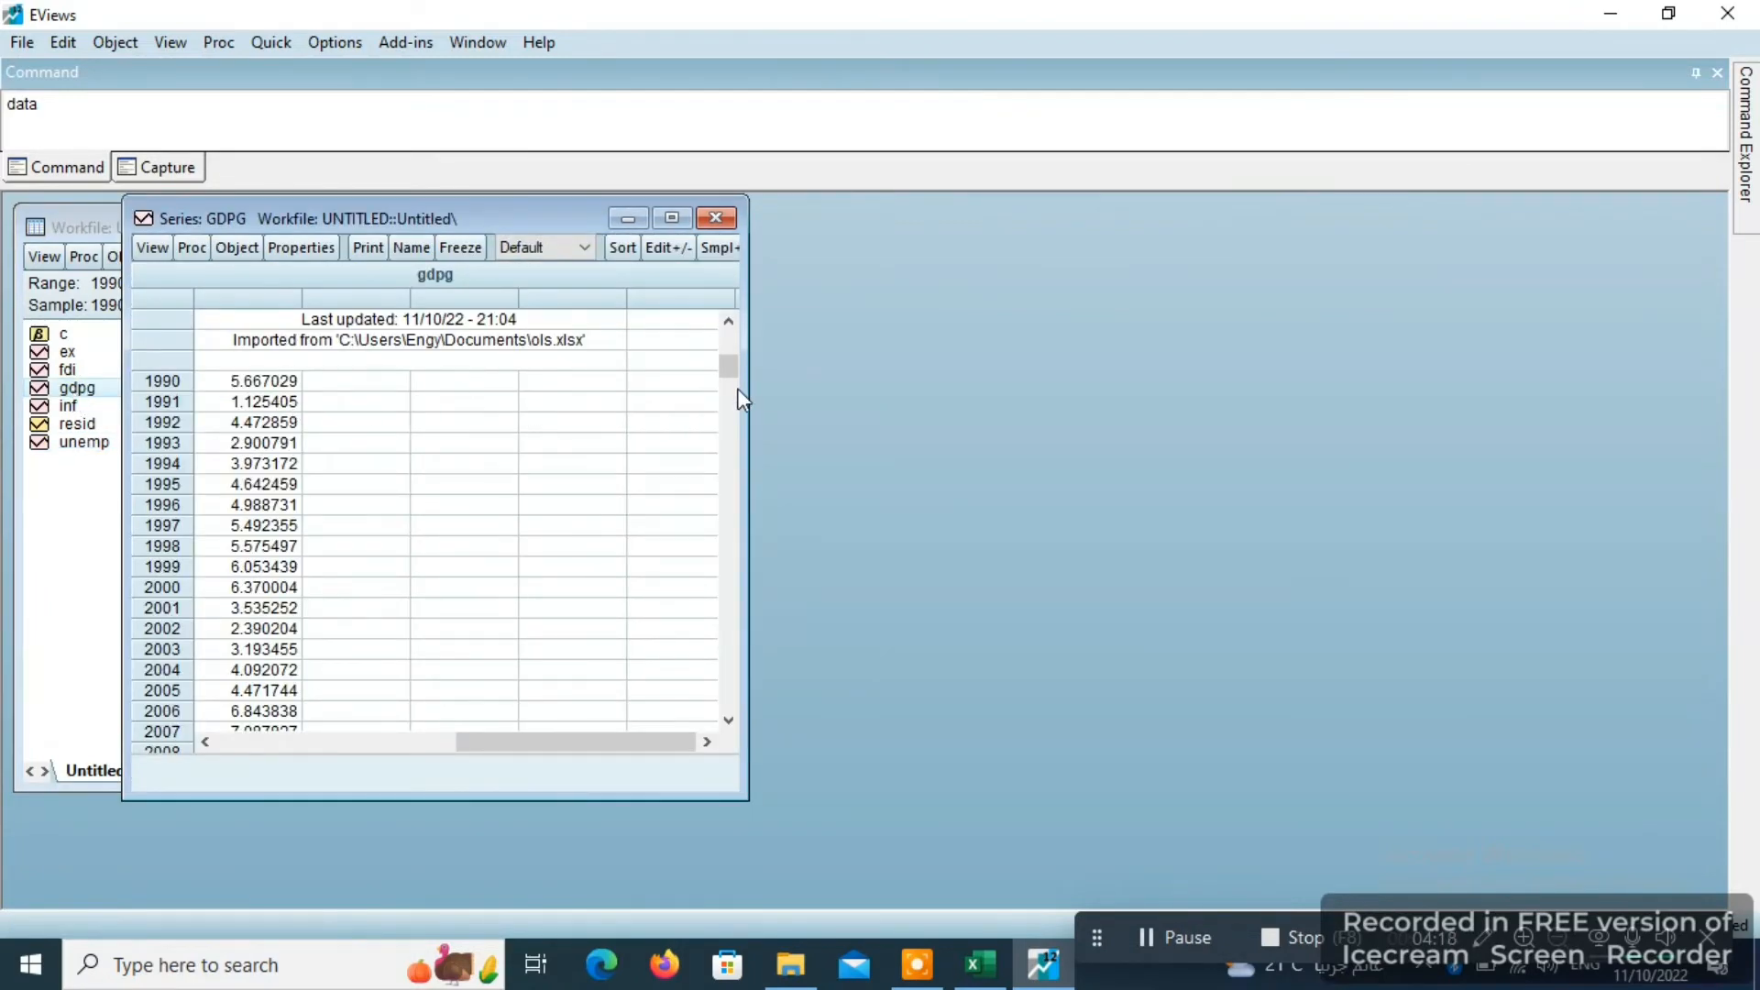
drag(729, 372, 731, 715)
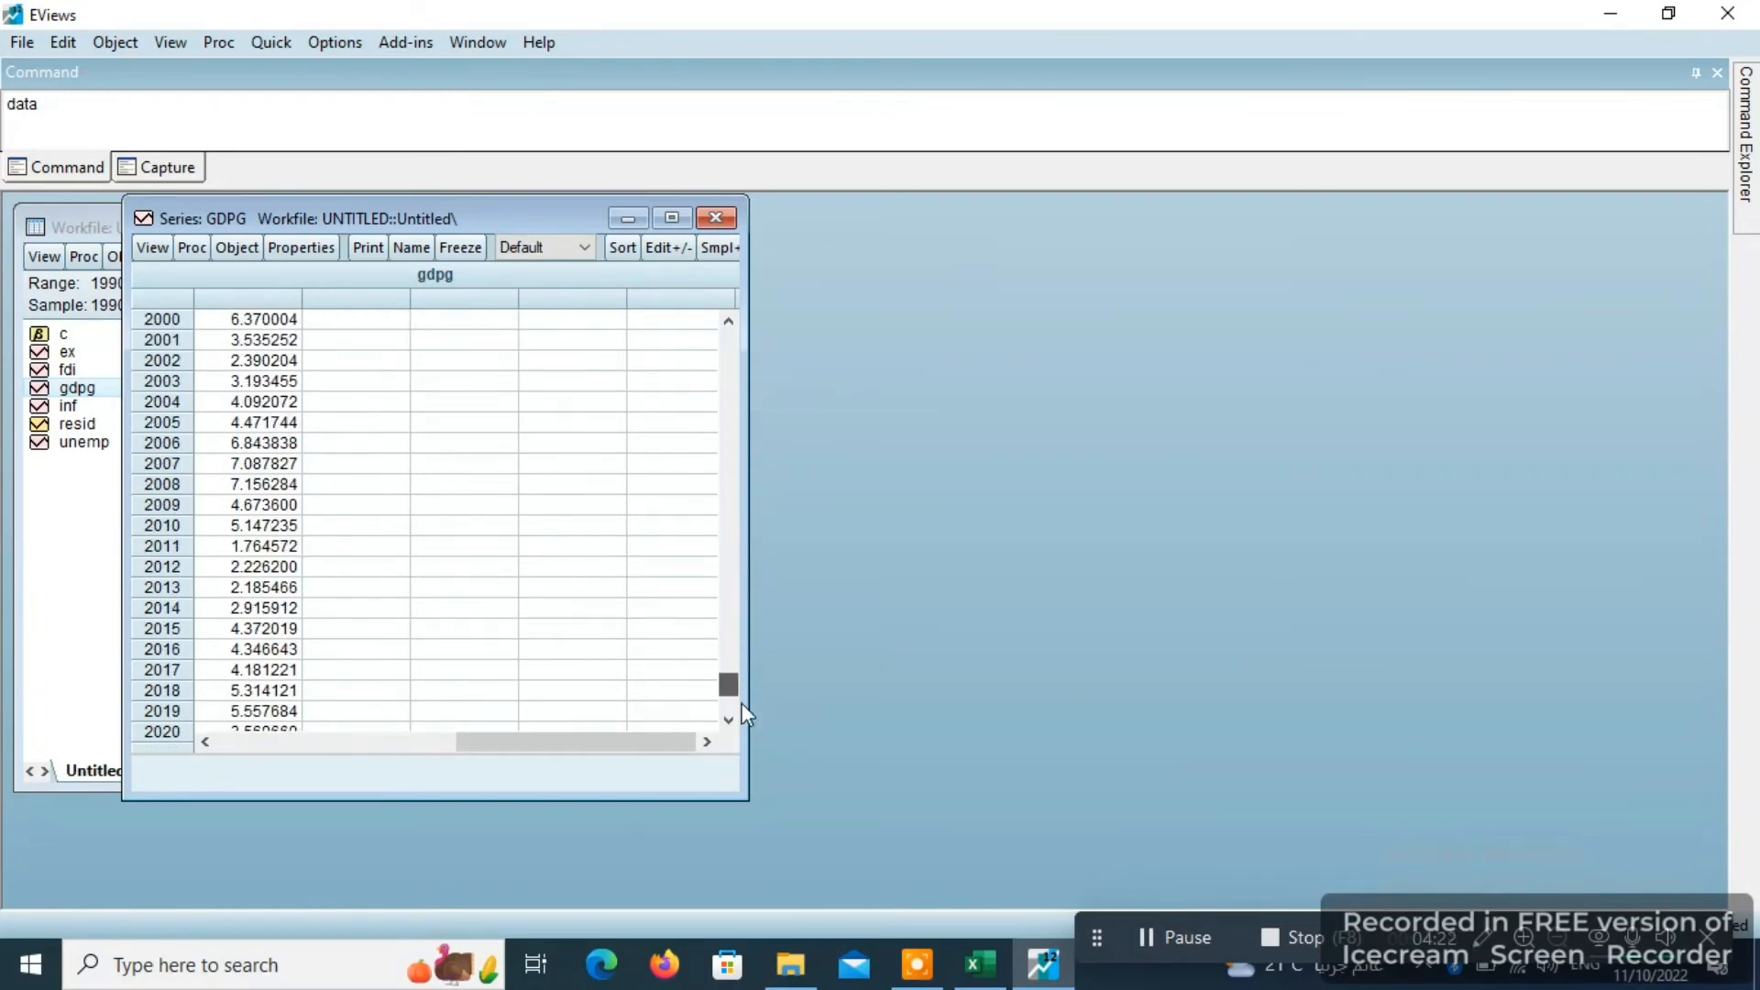
click(716, 219)
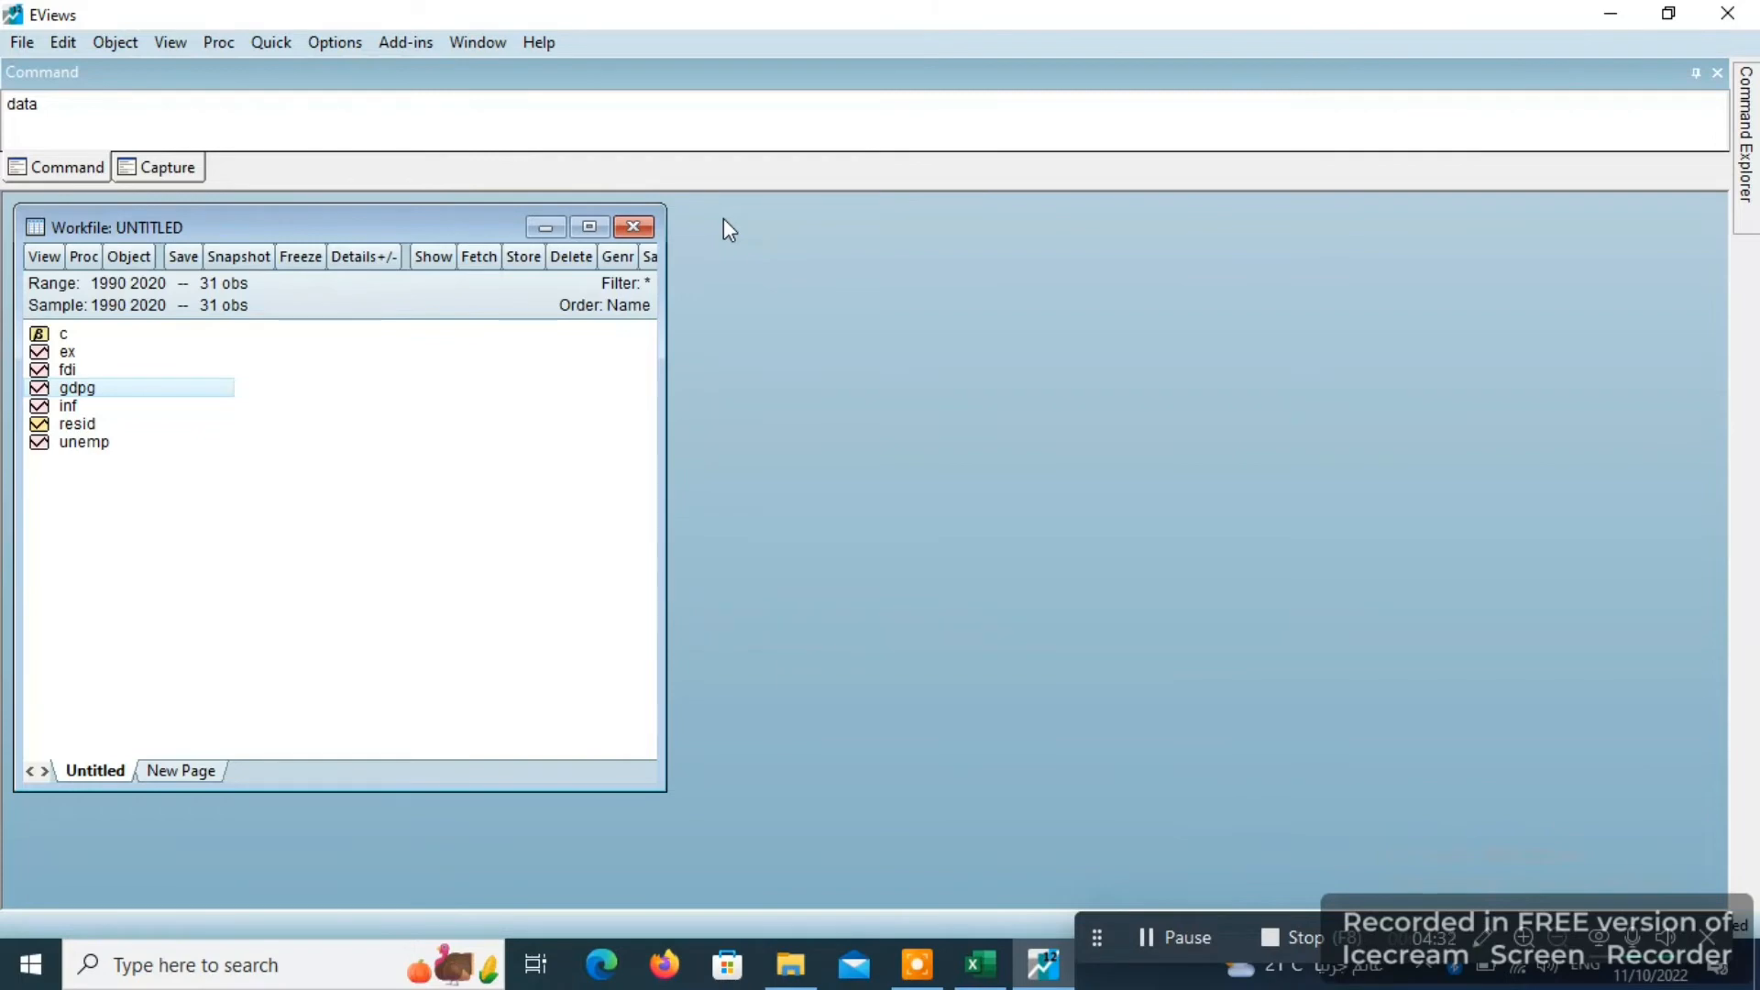
- Start a new equation estimation and specify gdpg as dependent variable with regressors c, fdi, ex, inf and unemp
click(276, 43)
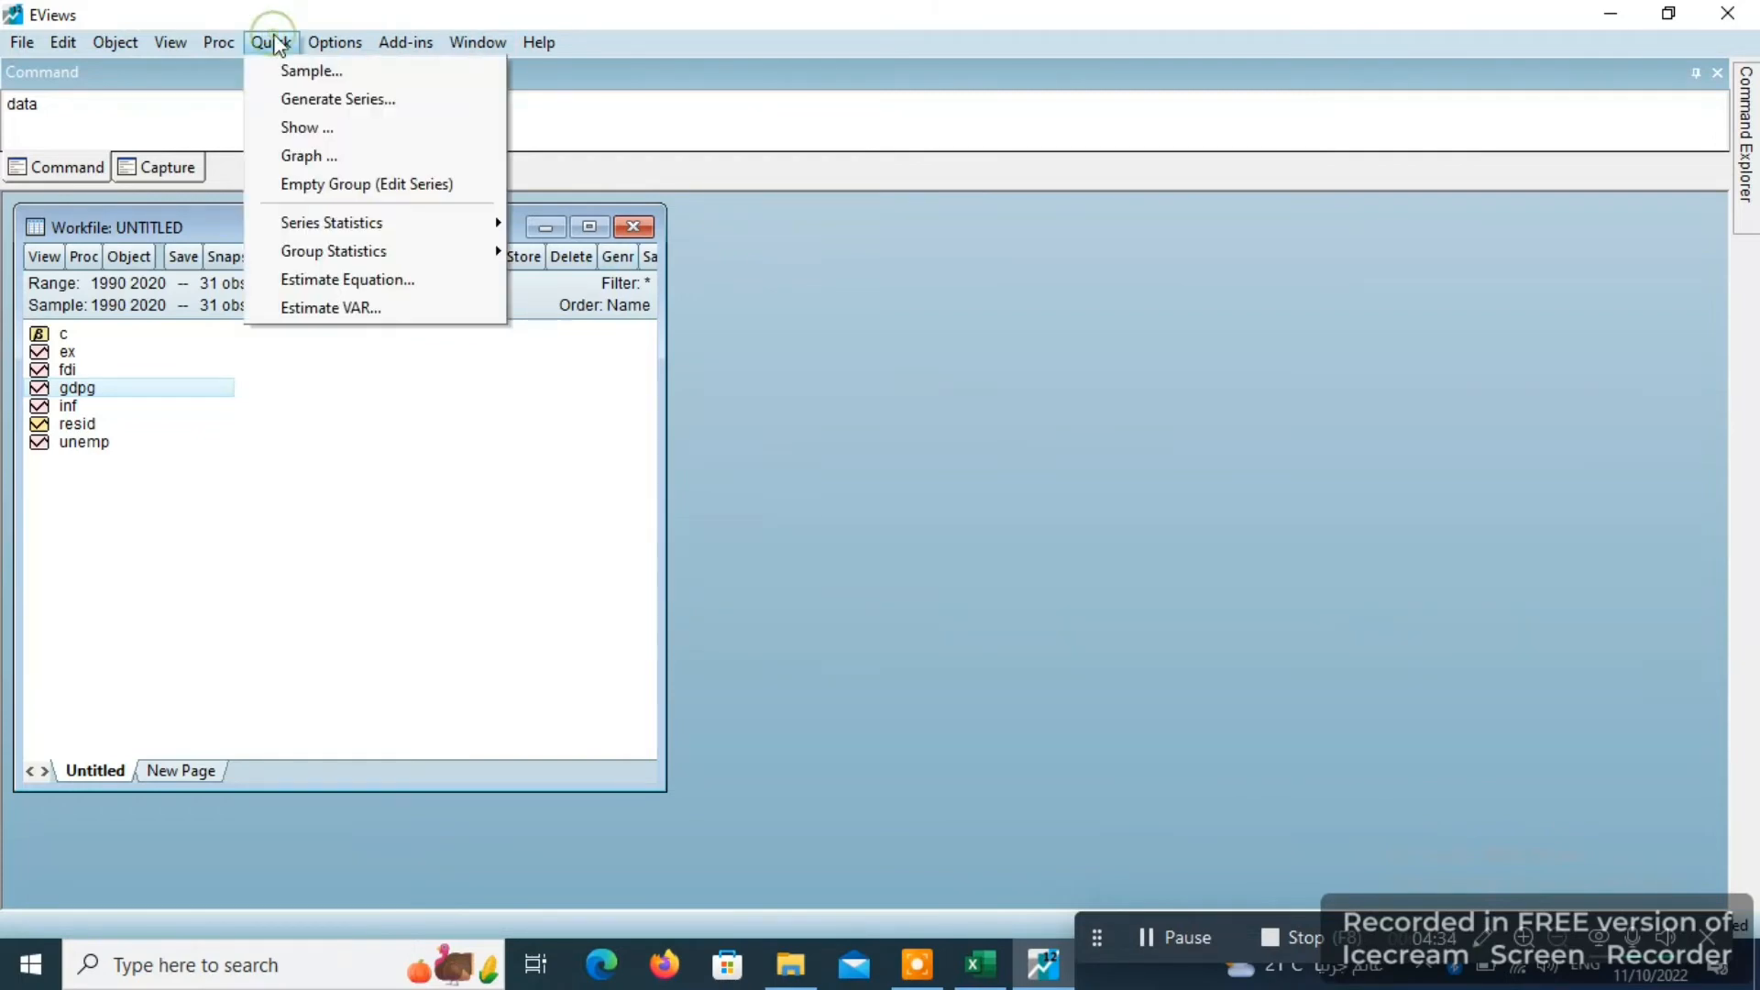
click(386, 290)
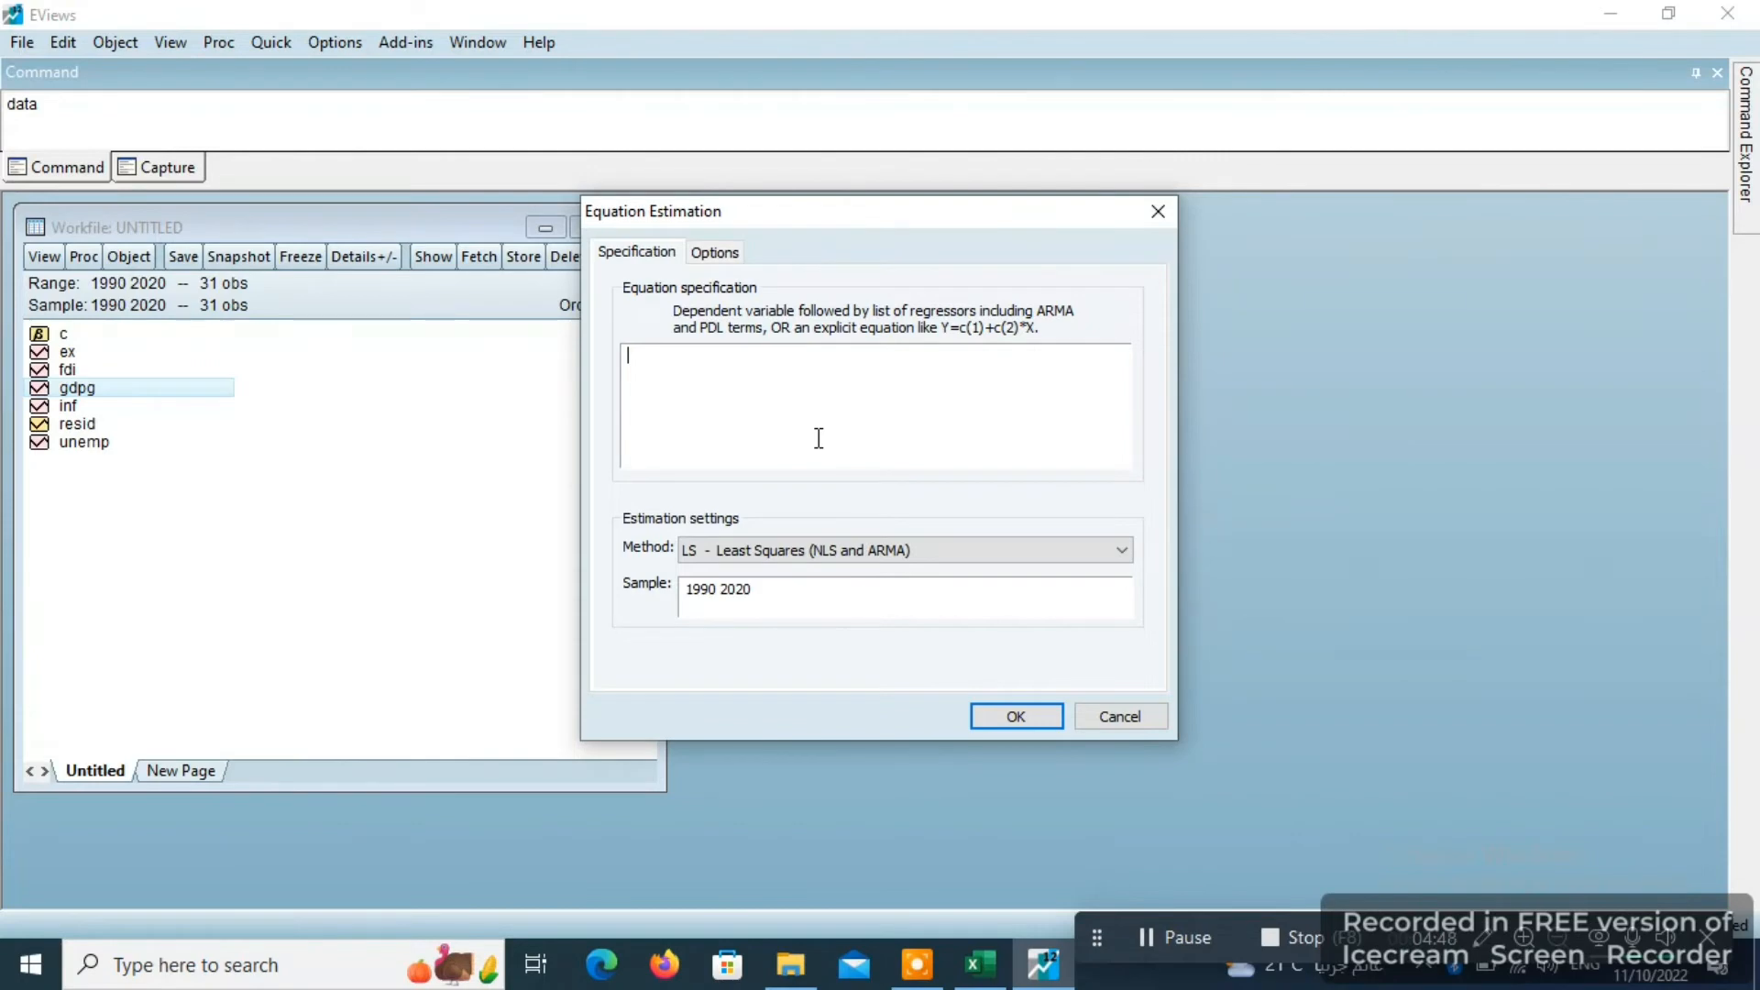
text(gdpg)
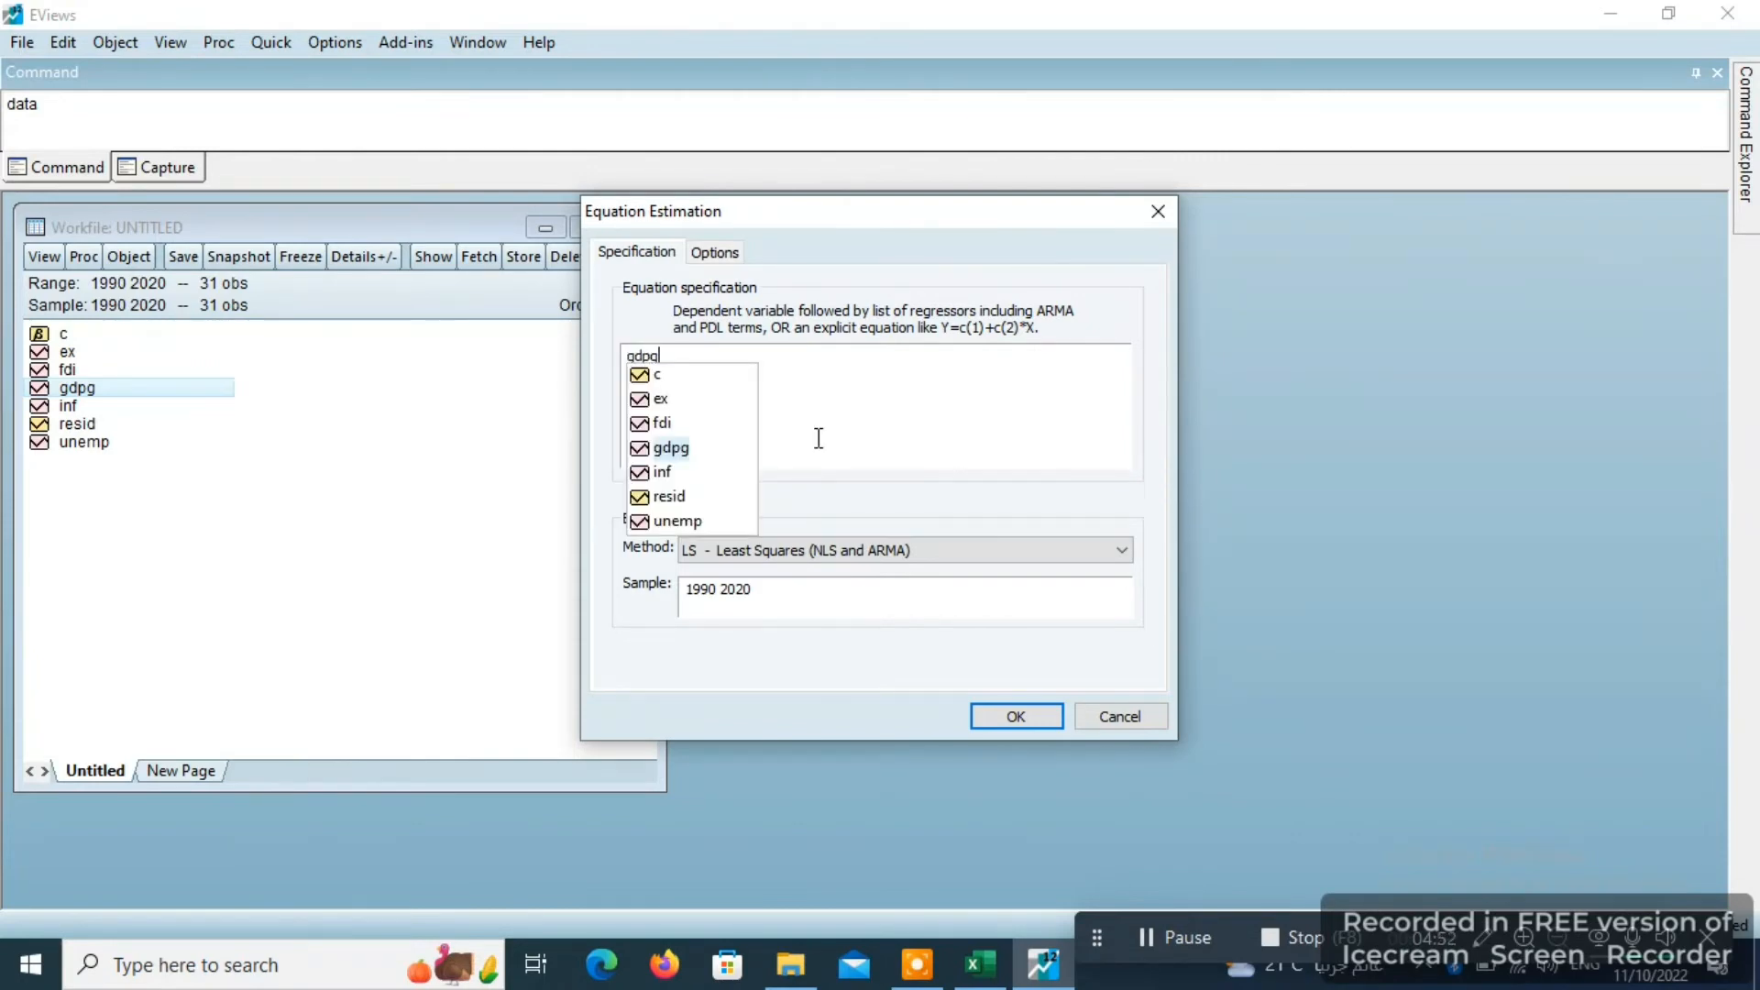
key(Escape)
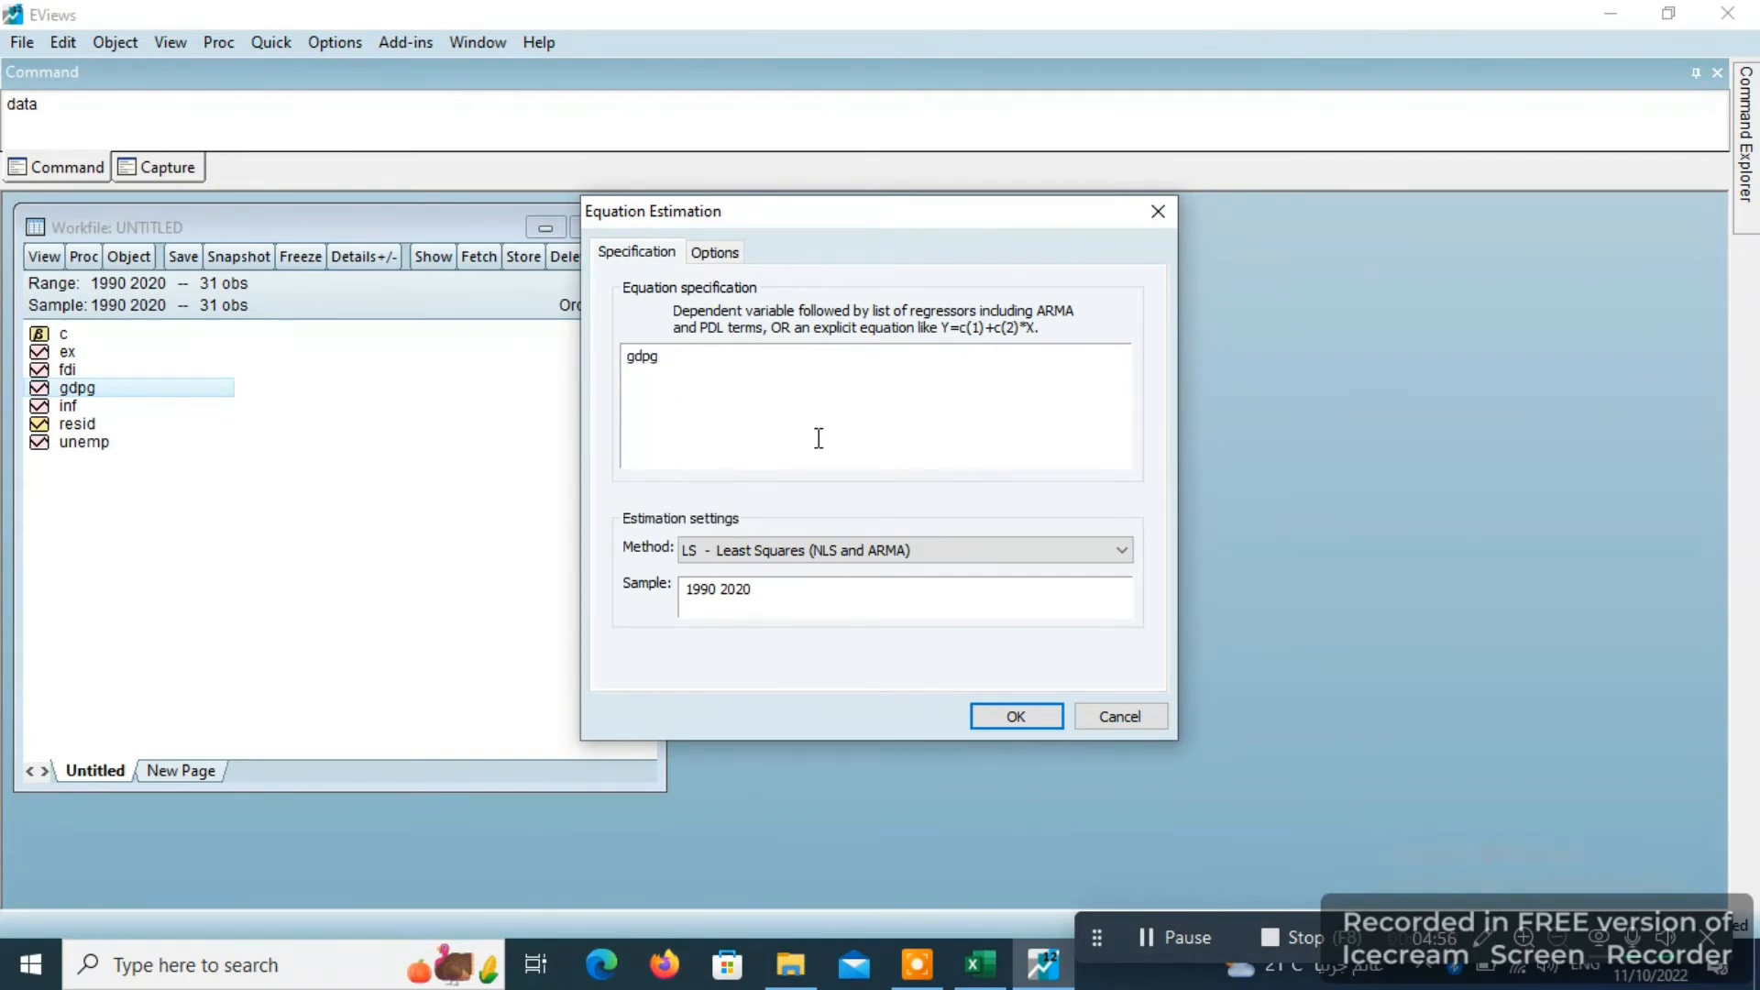
text(c)
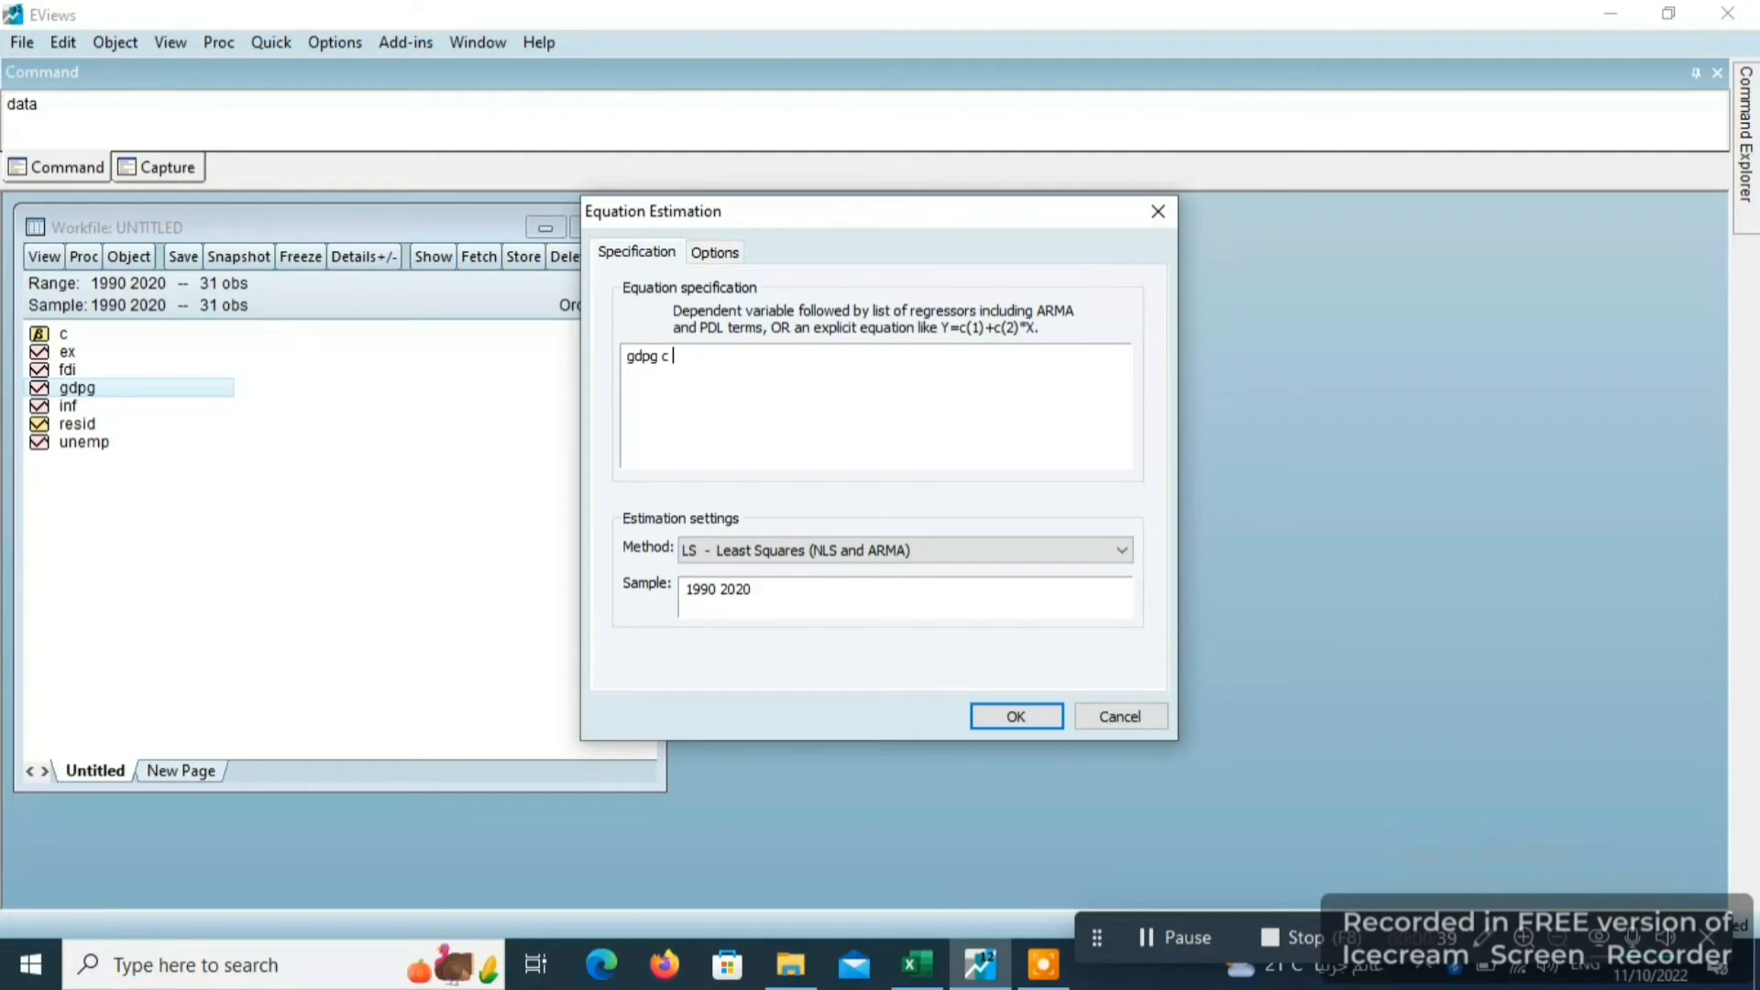
text(fdi ex inf unemp)
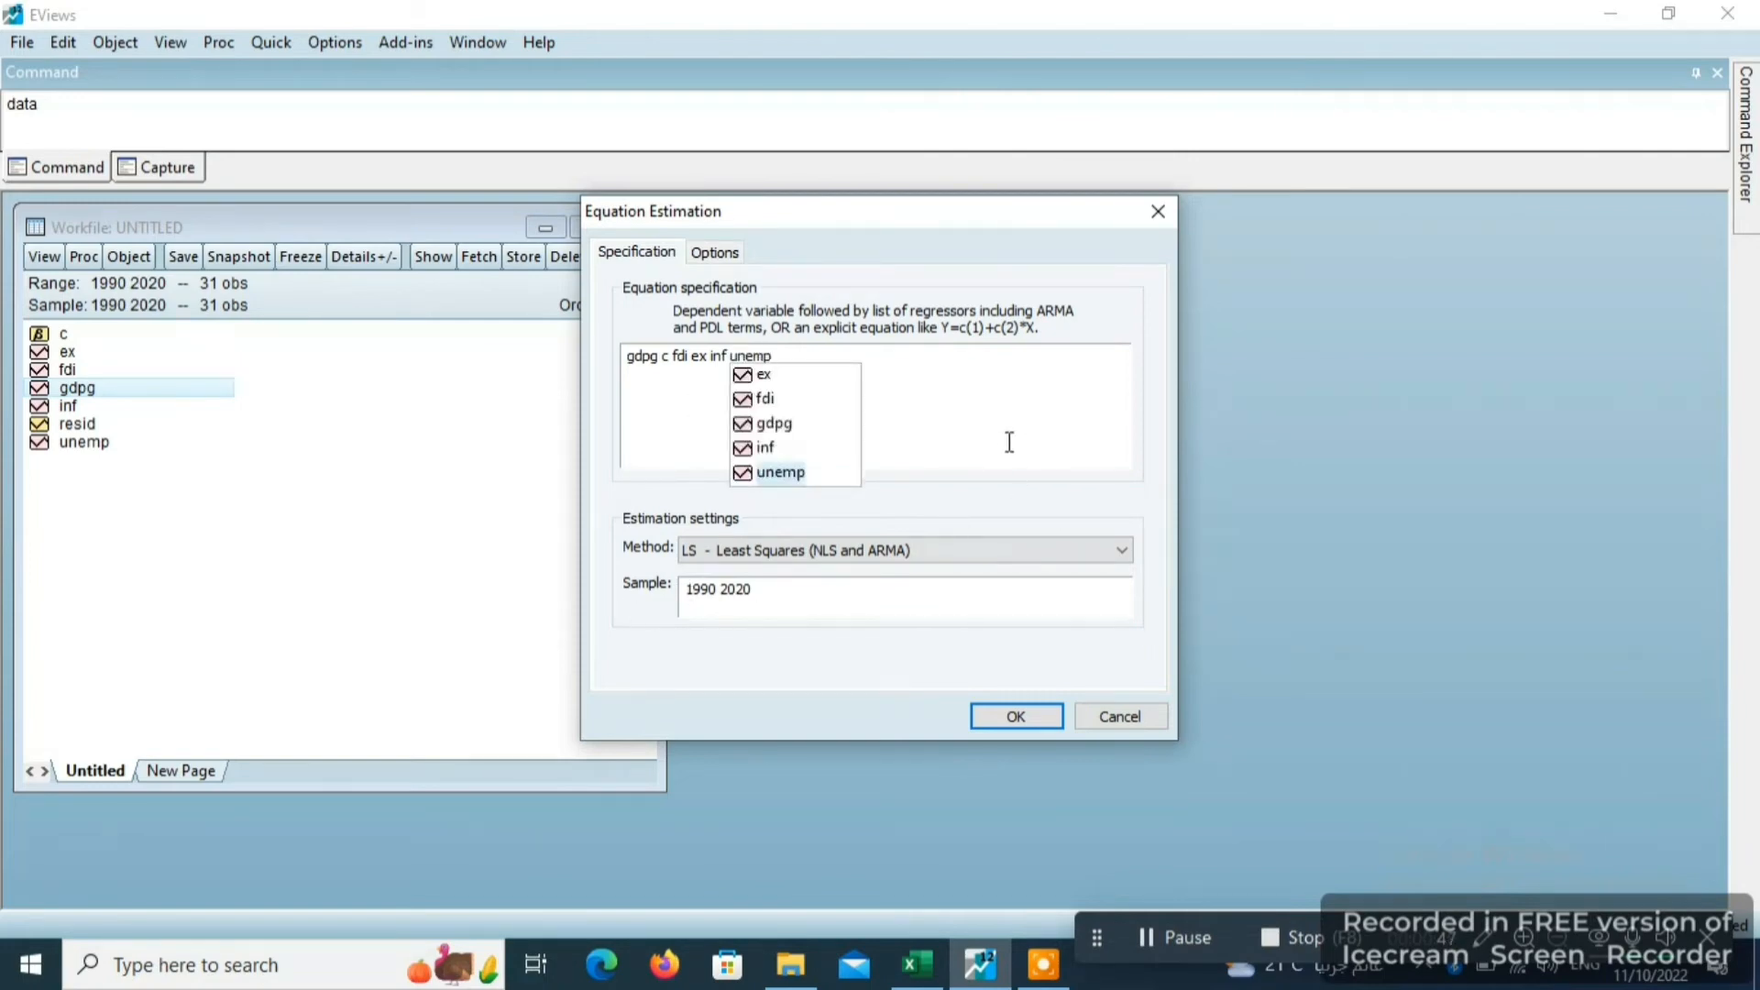
- Keep the LS - Least Squares (NLS and ARMA) method and the sample 1990 2020, and estimate the equation
click(796, 550)
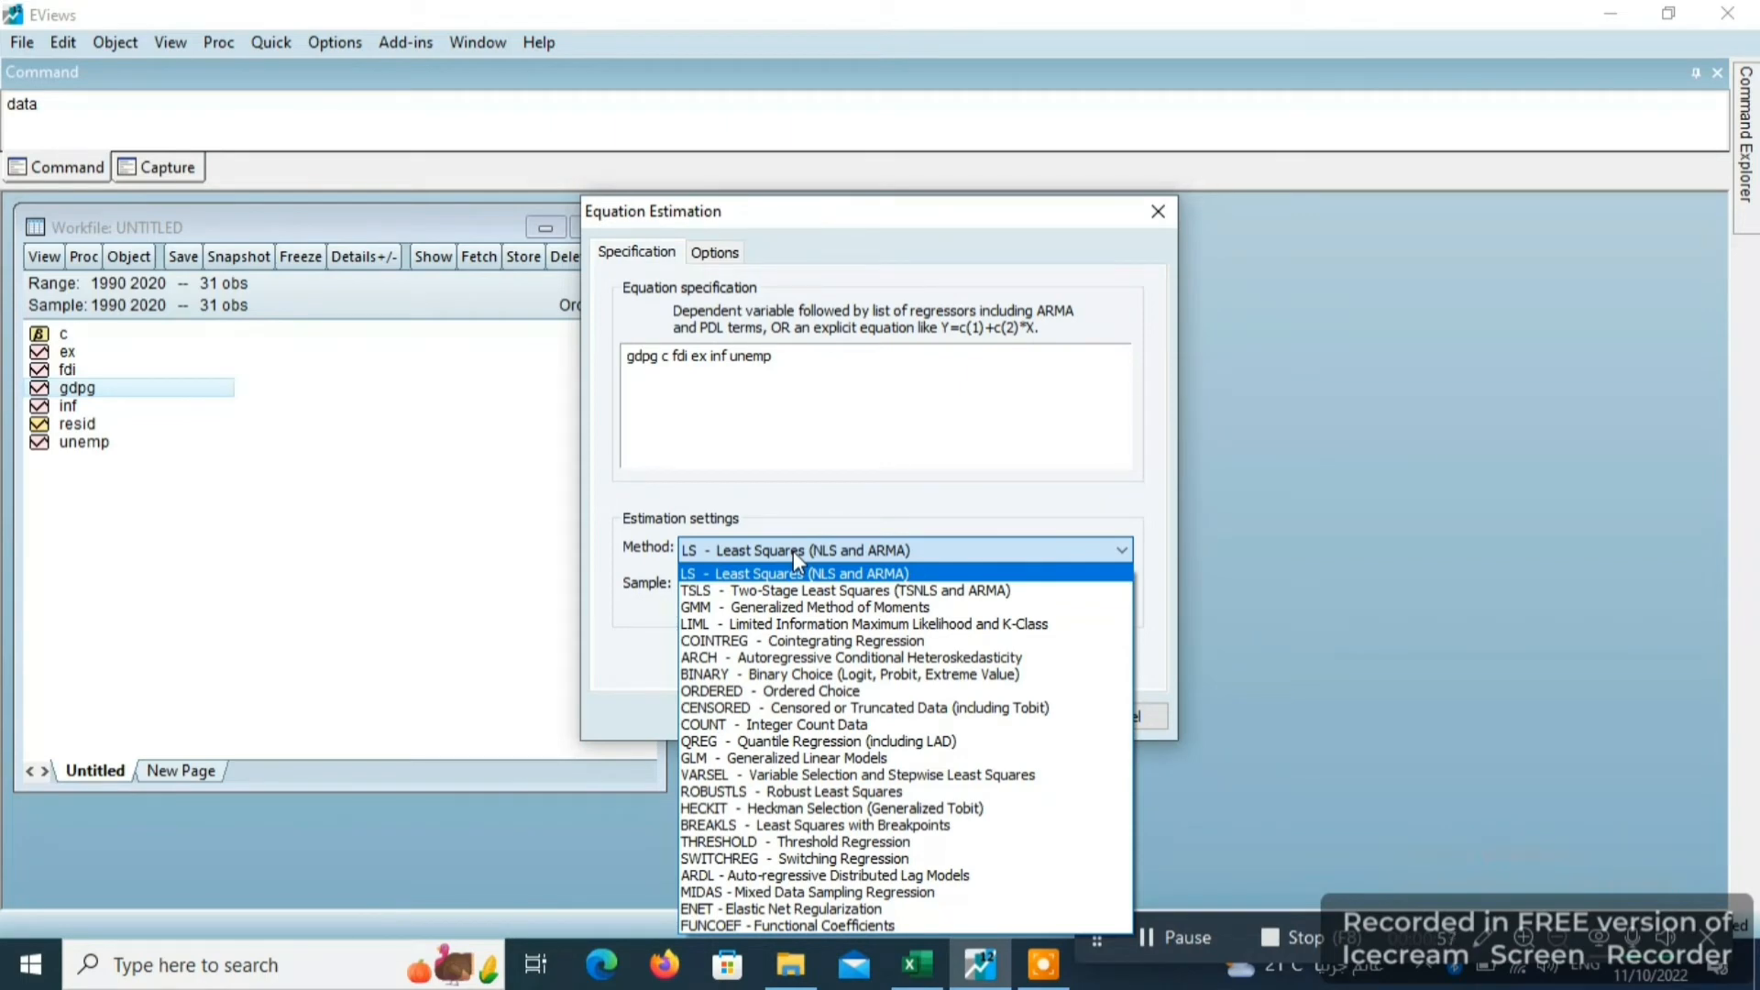
click(792, 551)
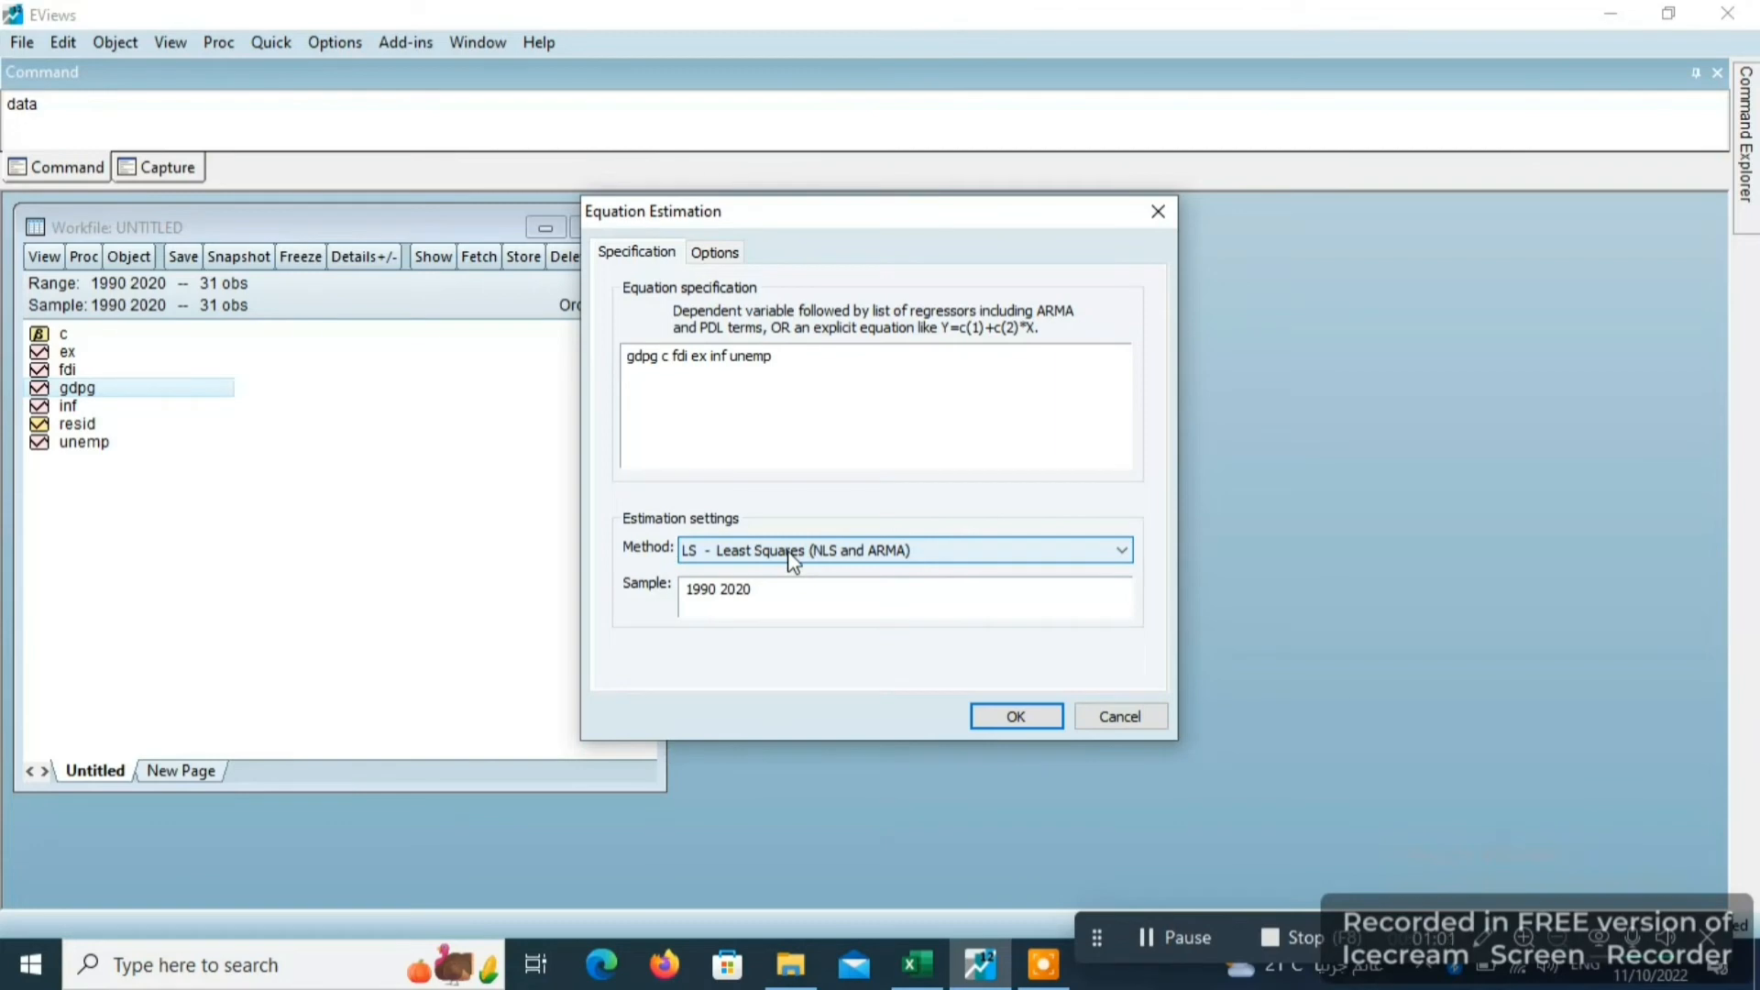
click(788, 605)
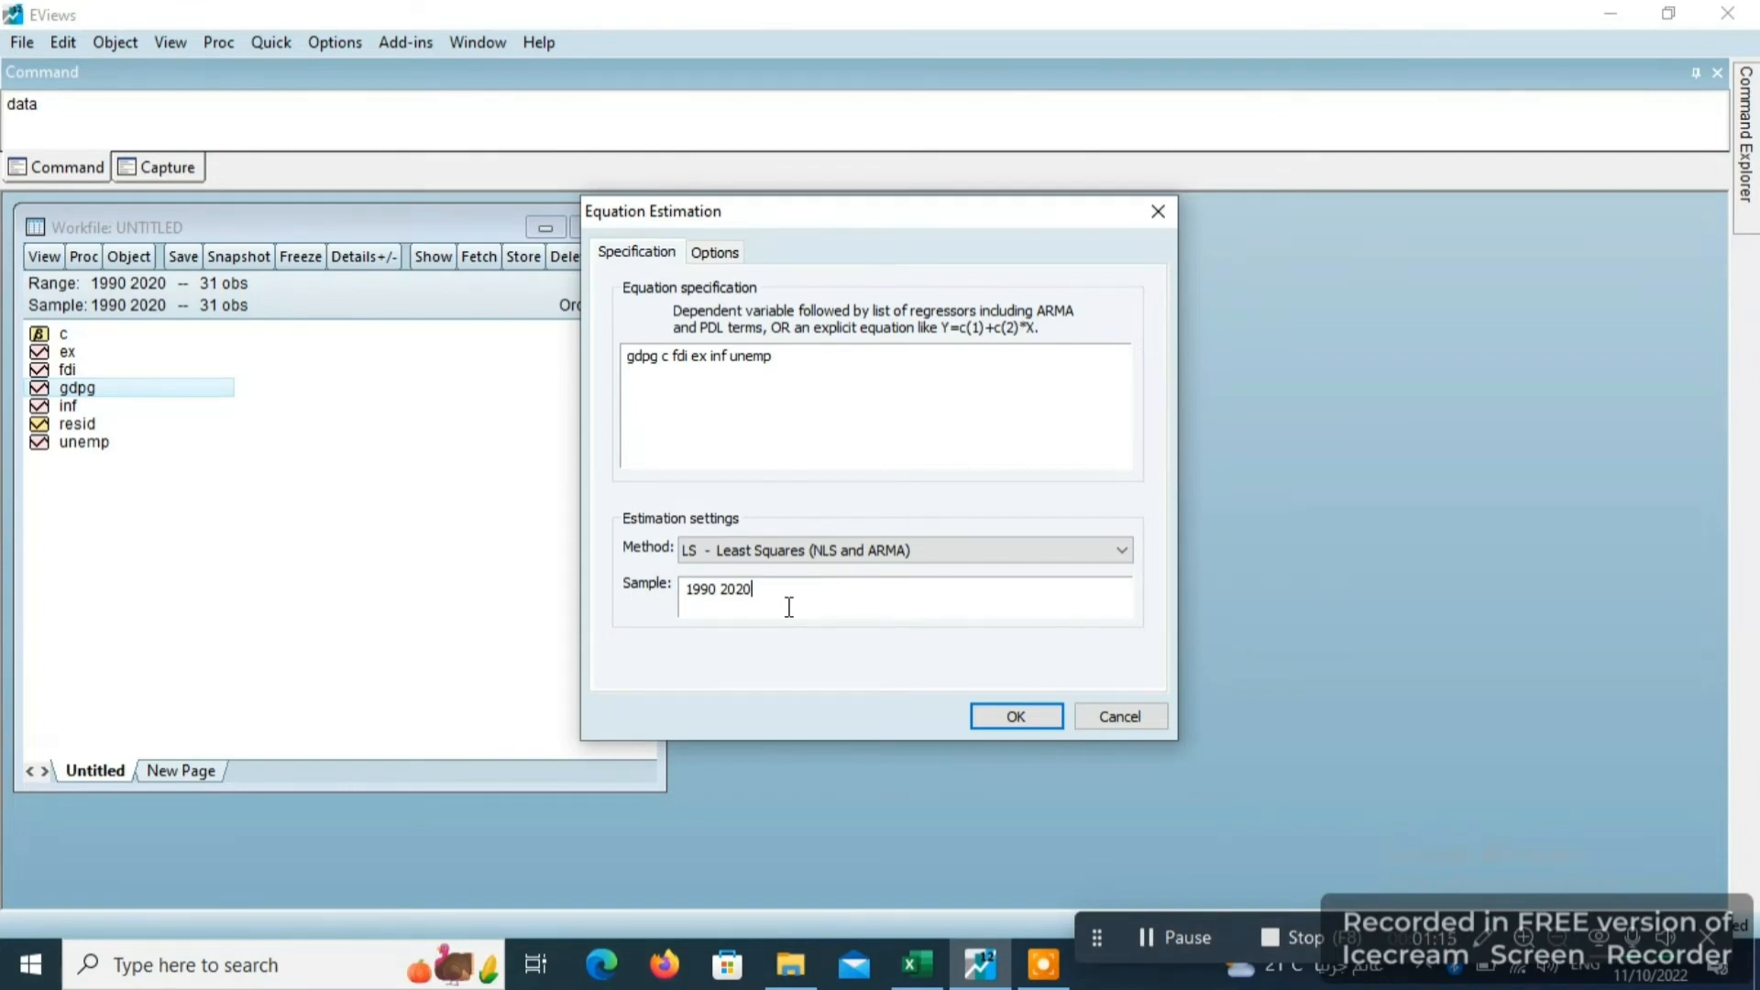
drag(782, 602, 688, 590)
click(794, 608)
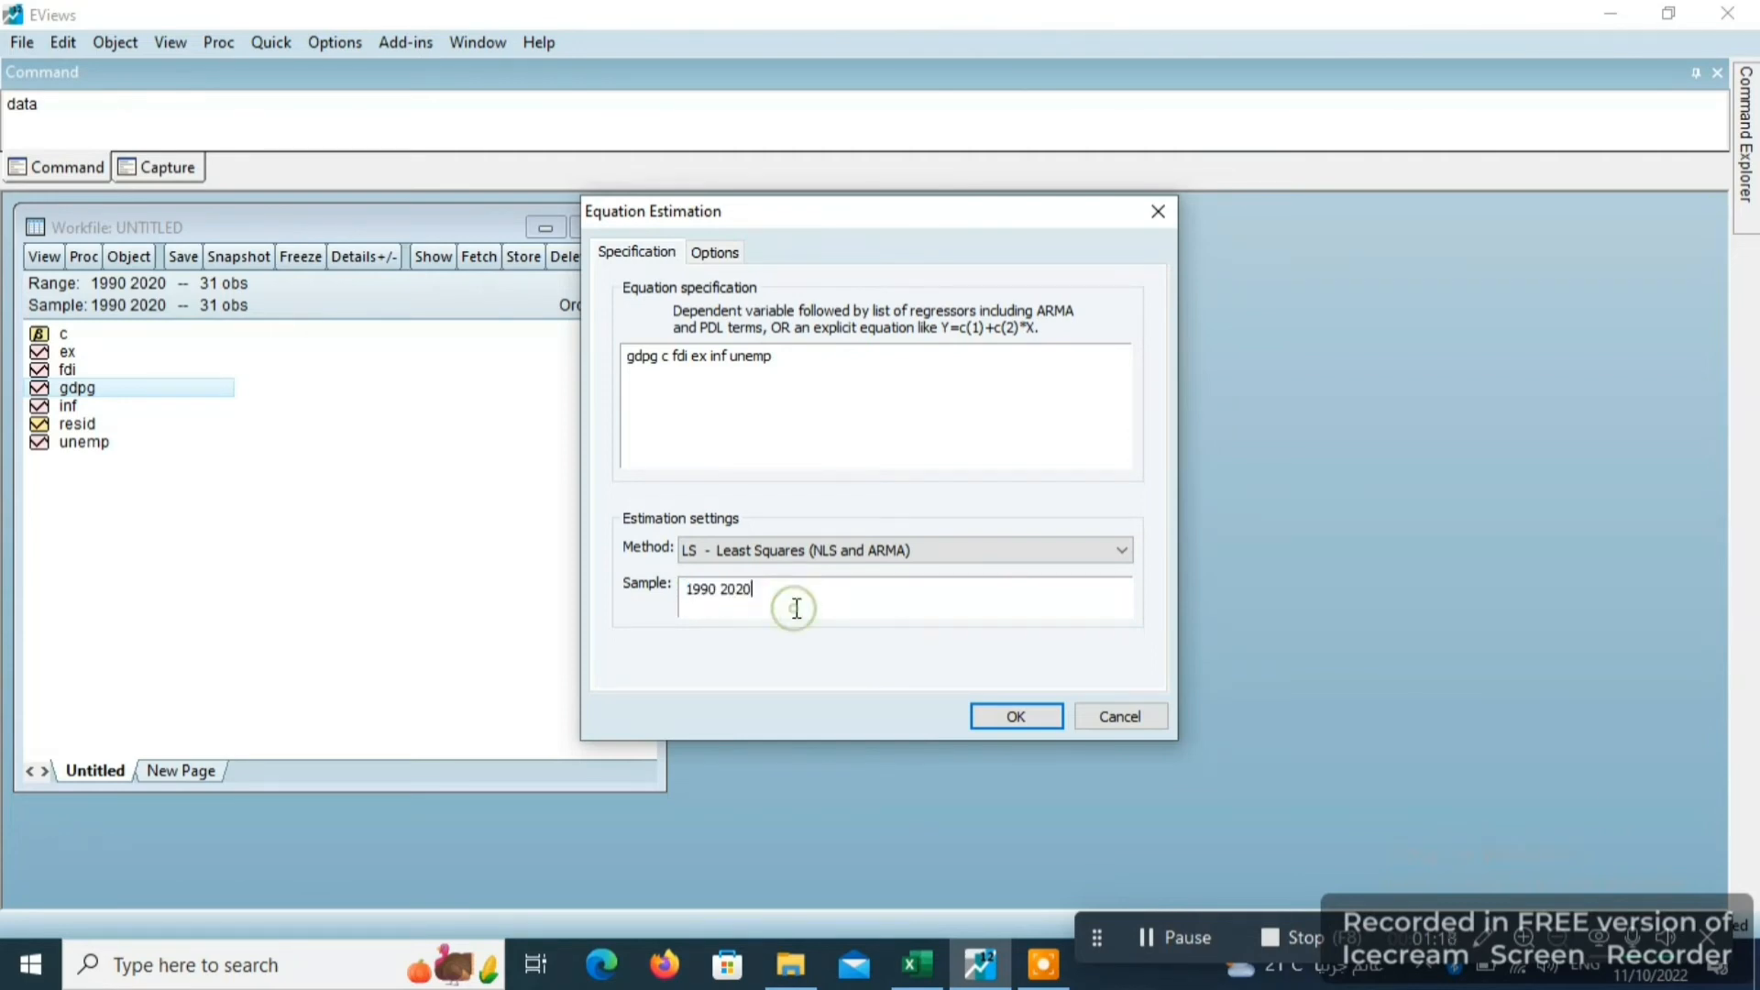
click(1015, 718)
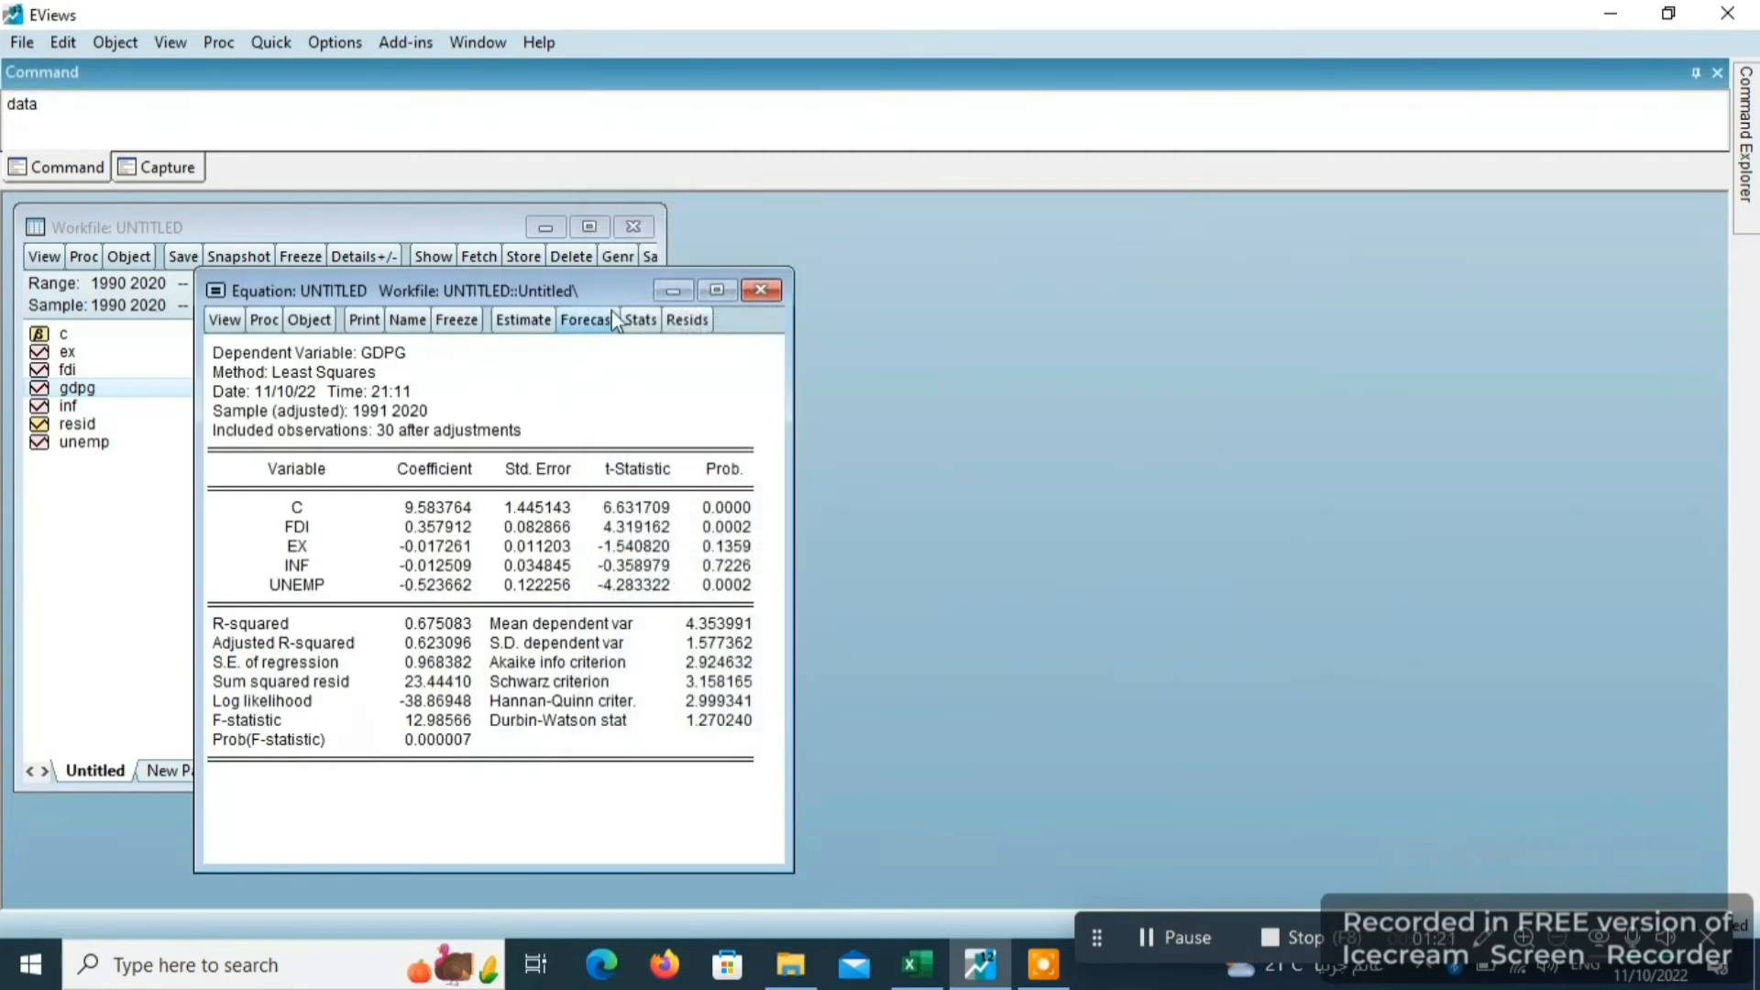
- Examine the included observations, then each variable's coefficient, standard error, t-statistic and probability in the regression output
click(380, 431)
click(474, 442)
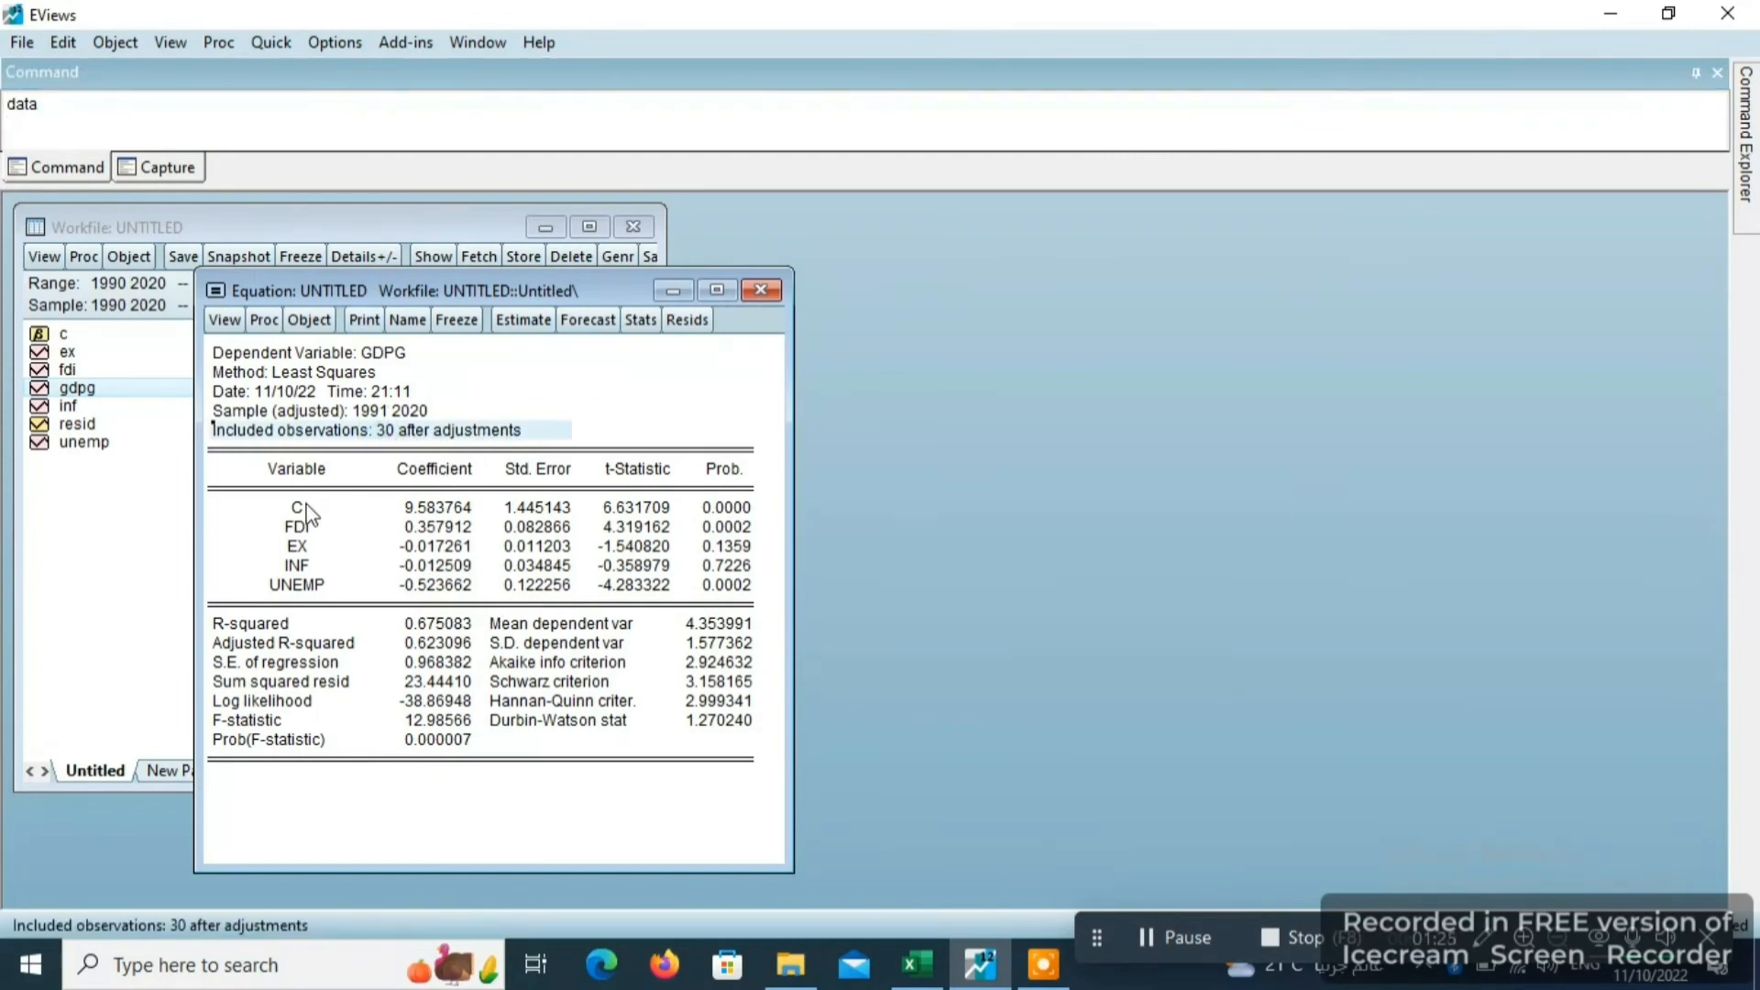
click(437, 516)
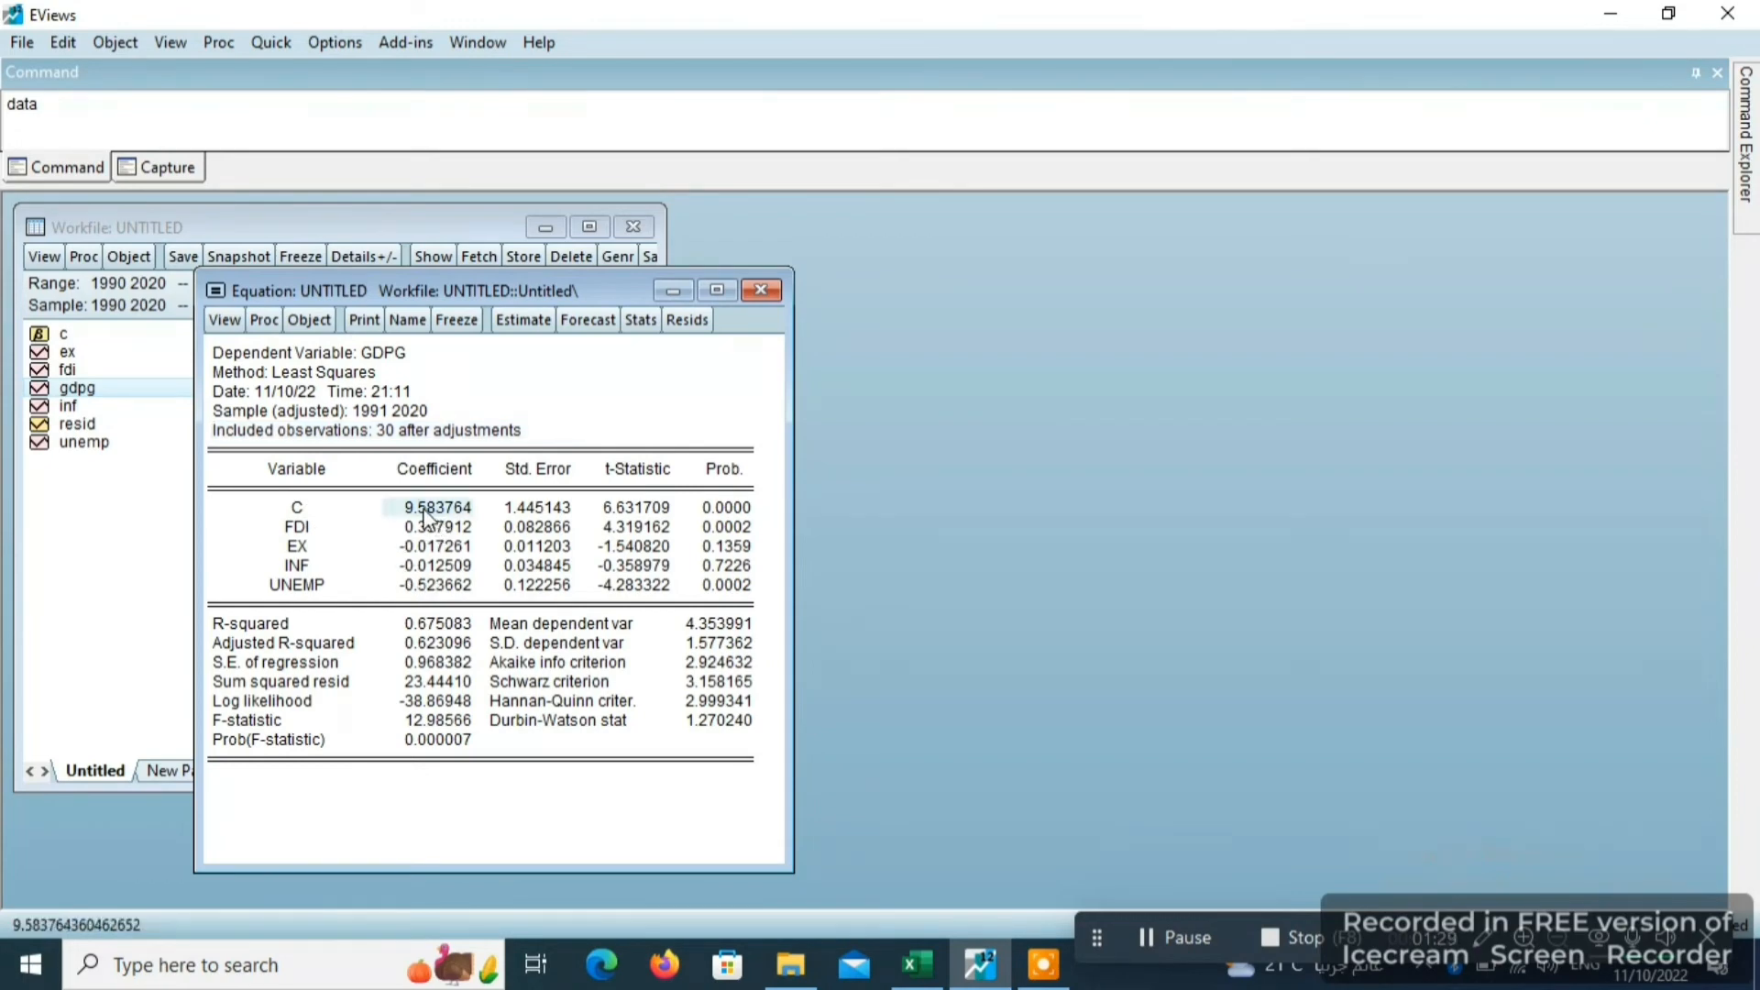
drag(433, 514, 438, 606)
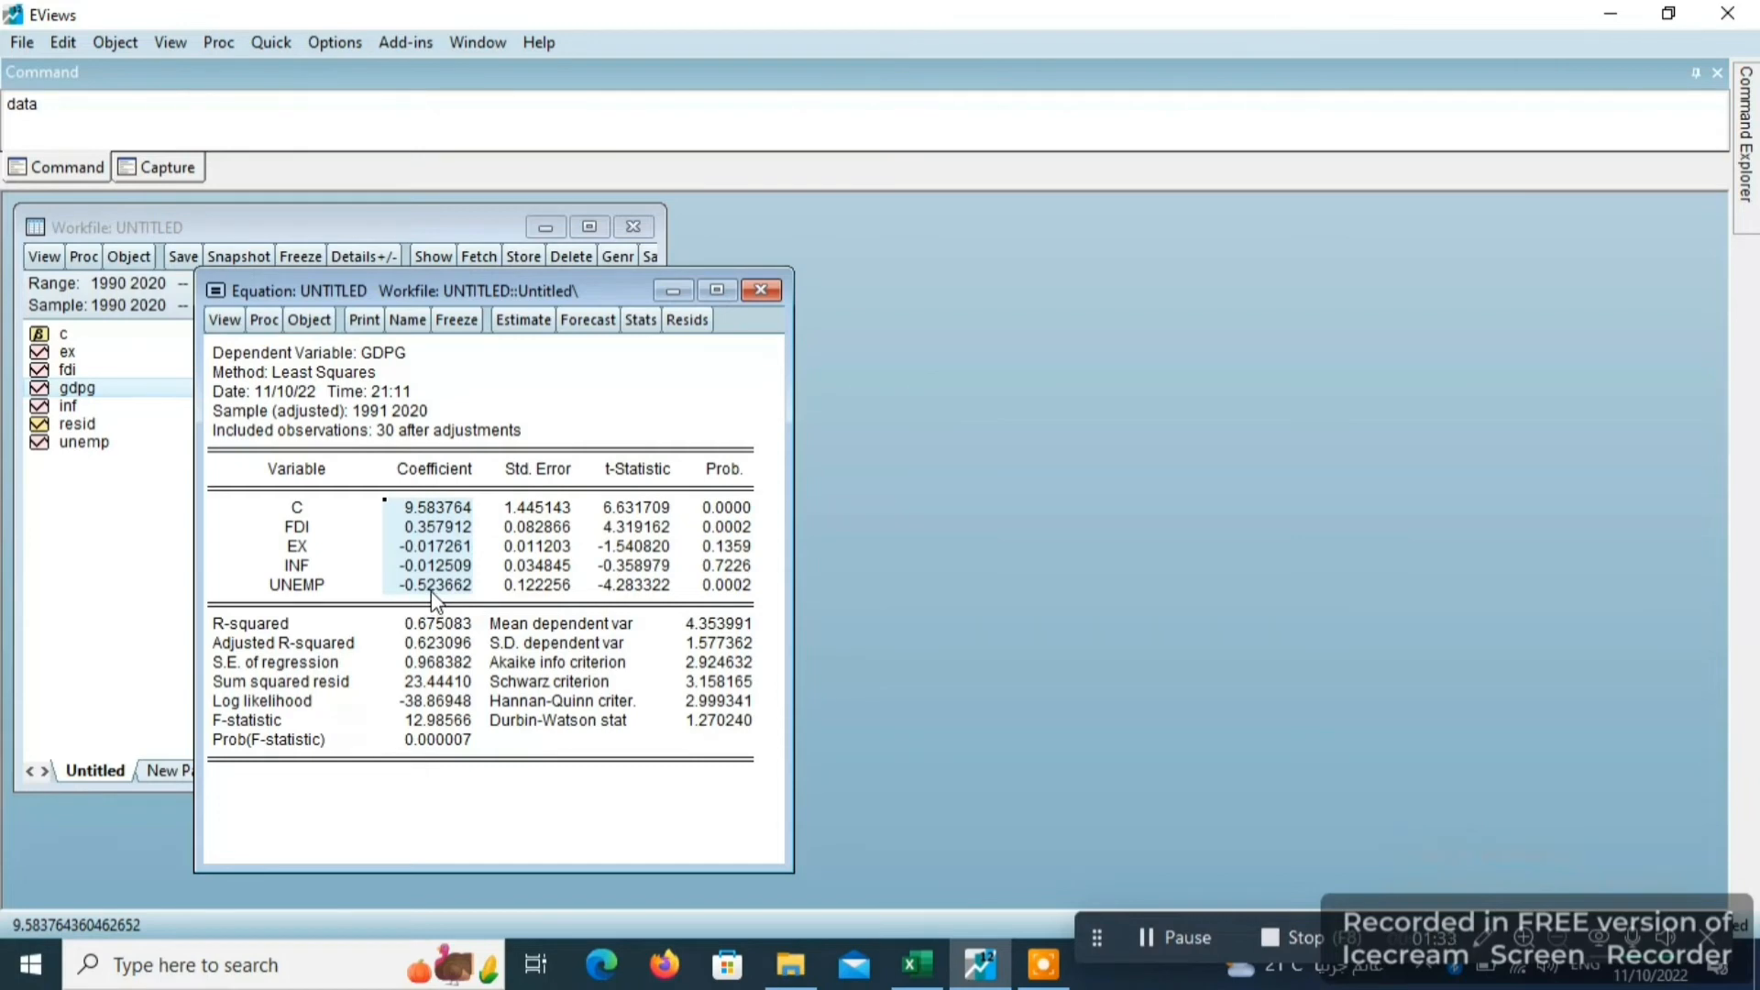
click(412, 510)
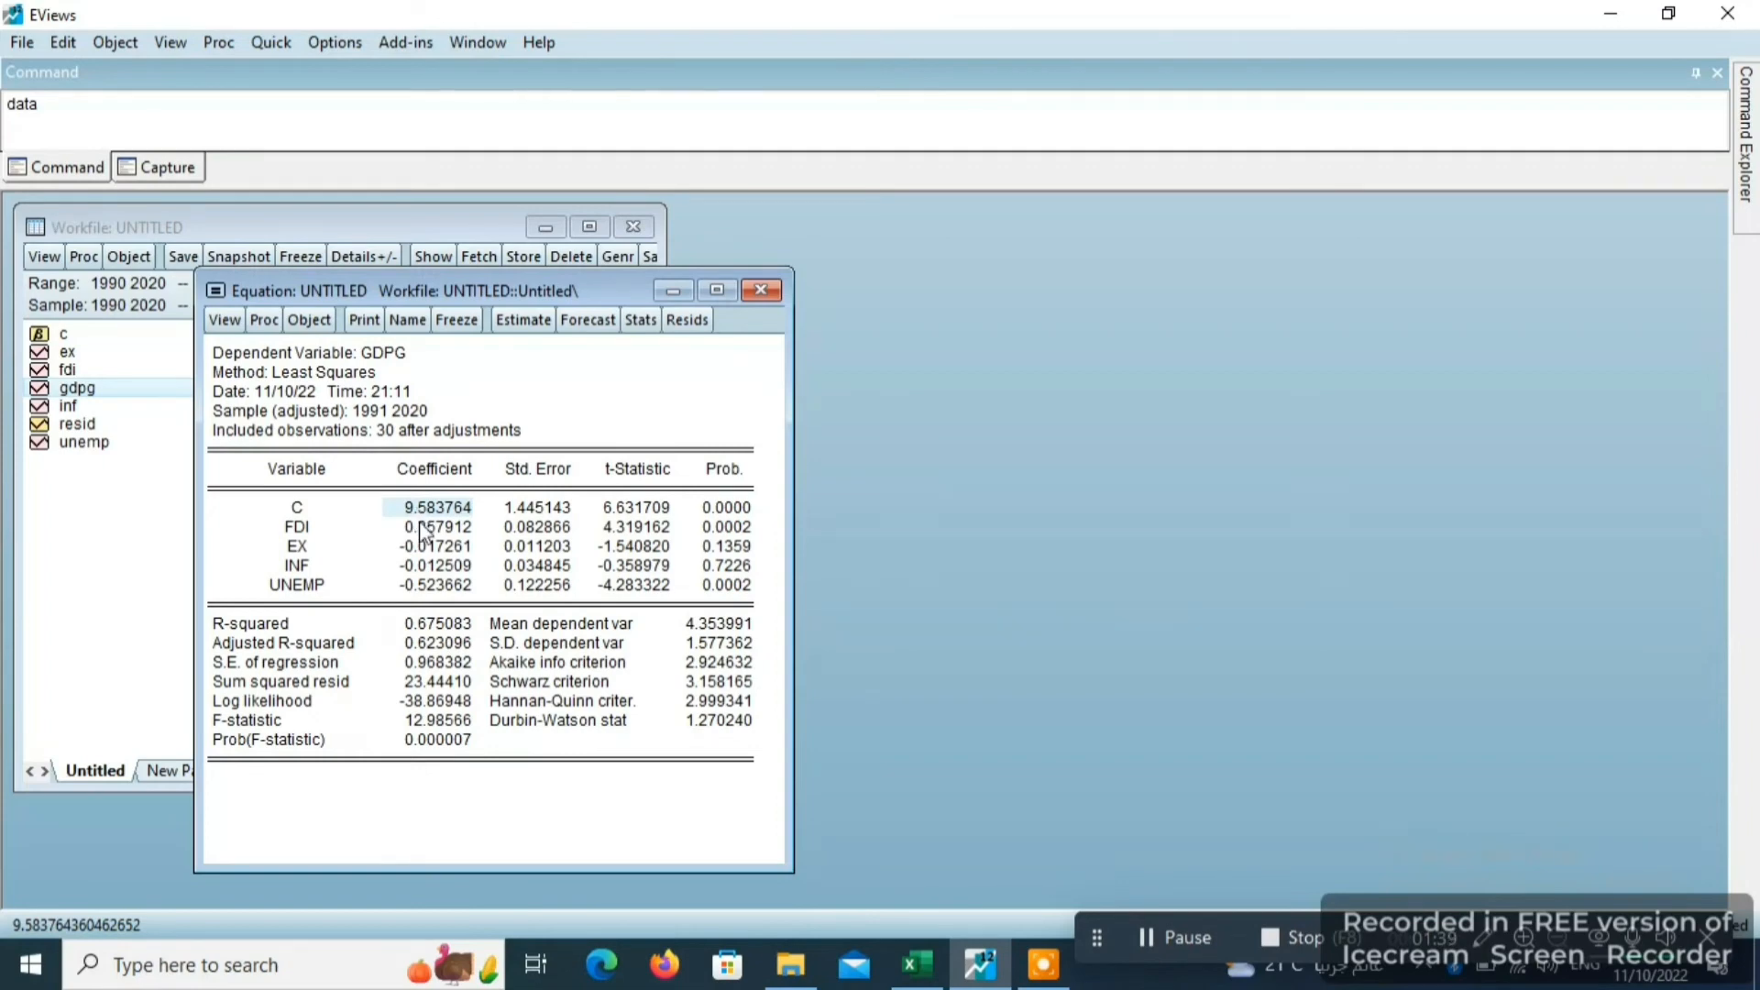
click(423, 530)
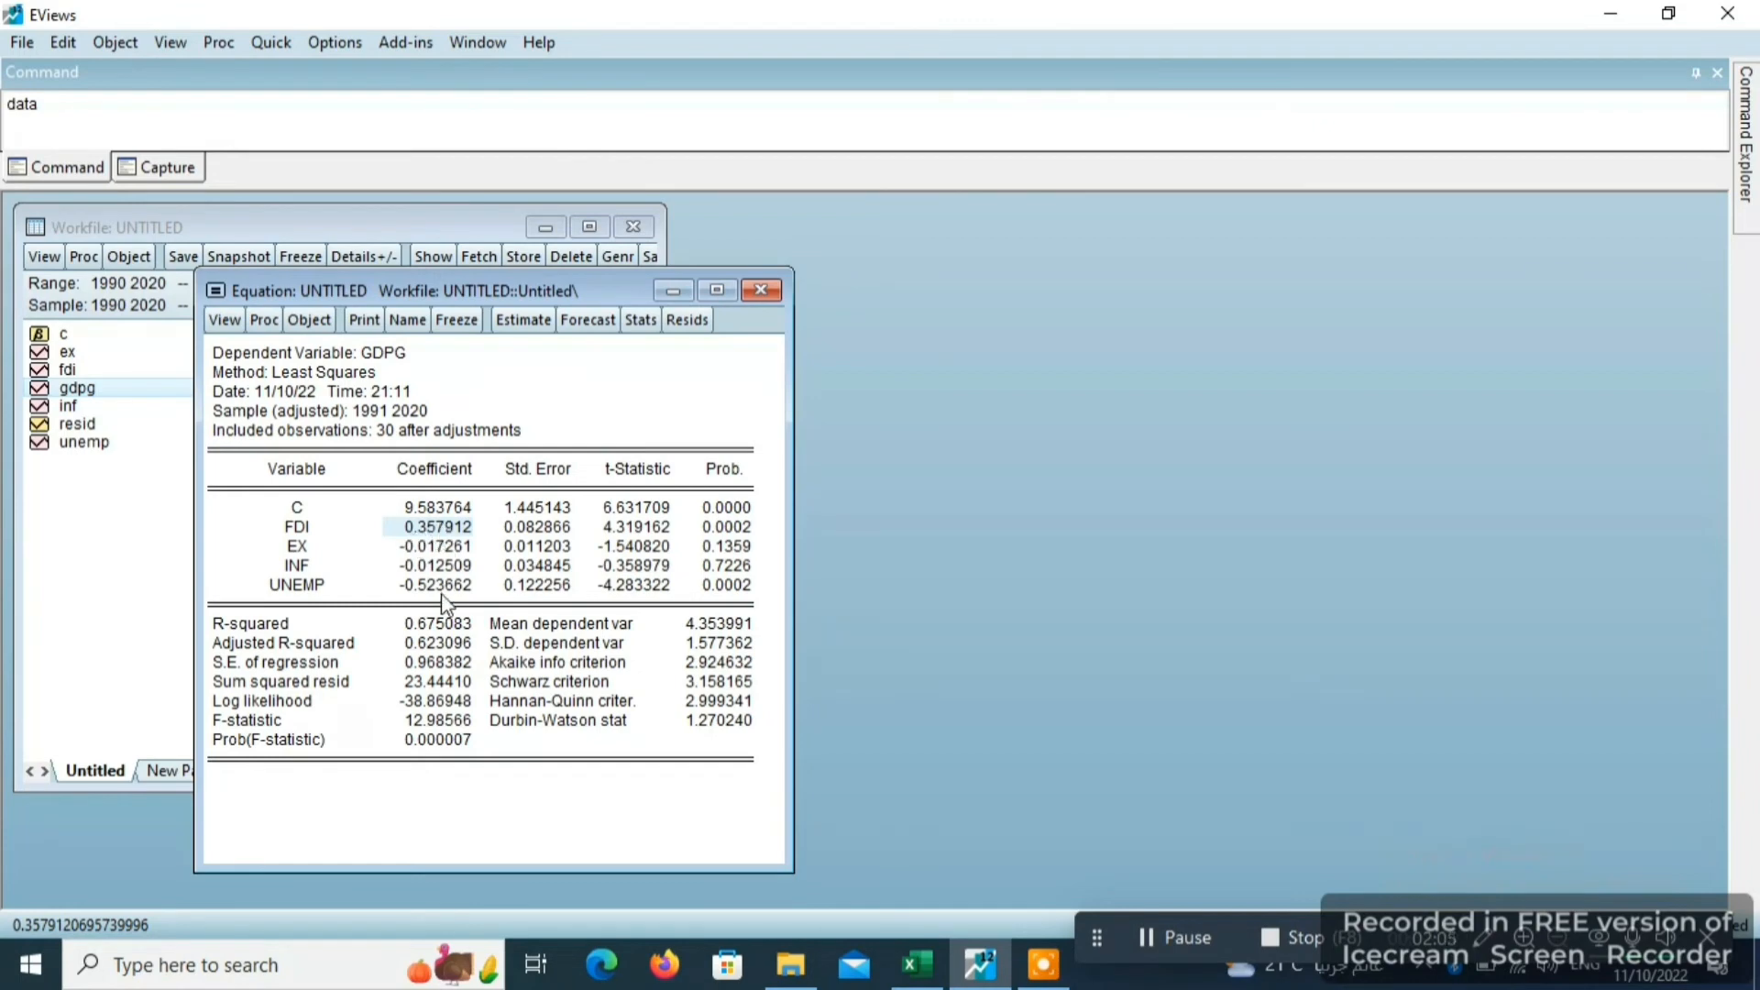
click(439, 549)
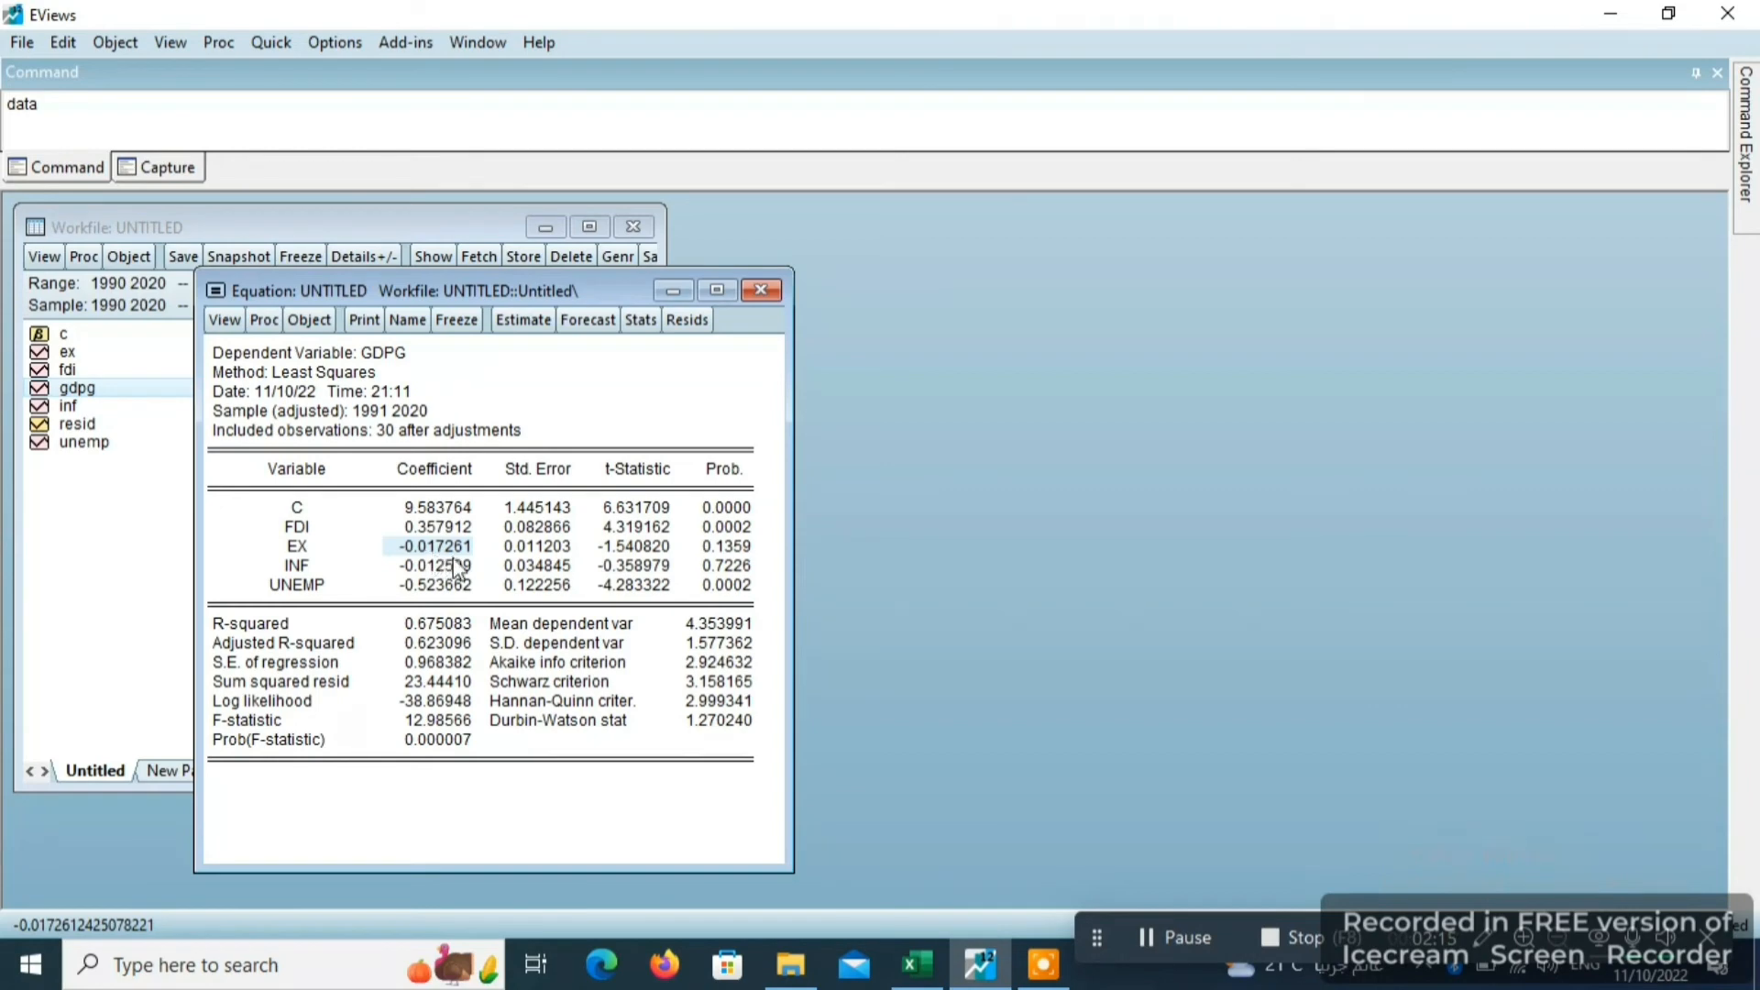
drag(559, 473, 564, 591)
drag(618, 475, 637, 601)
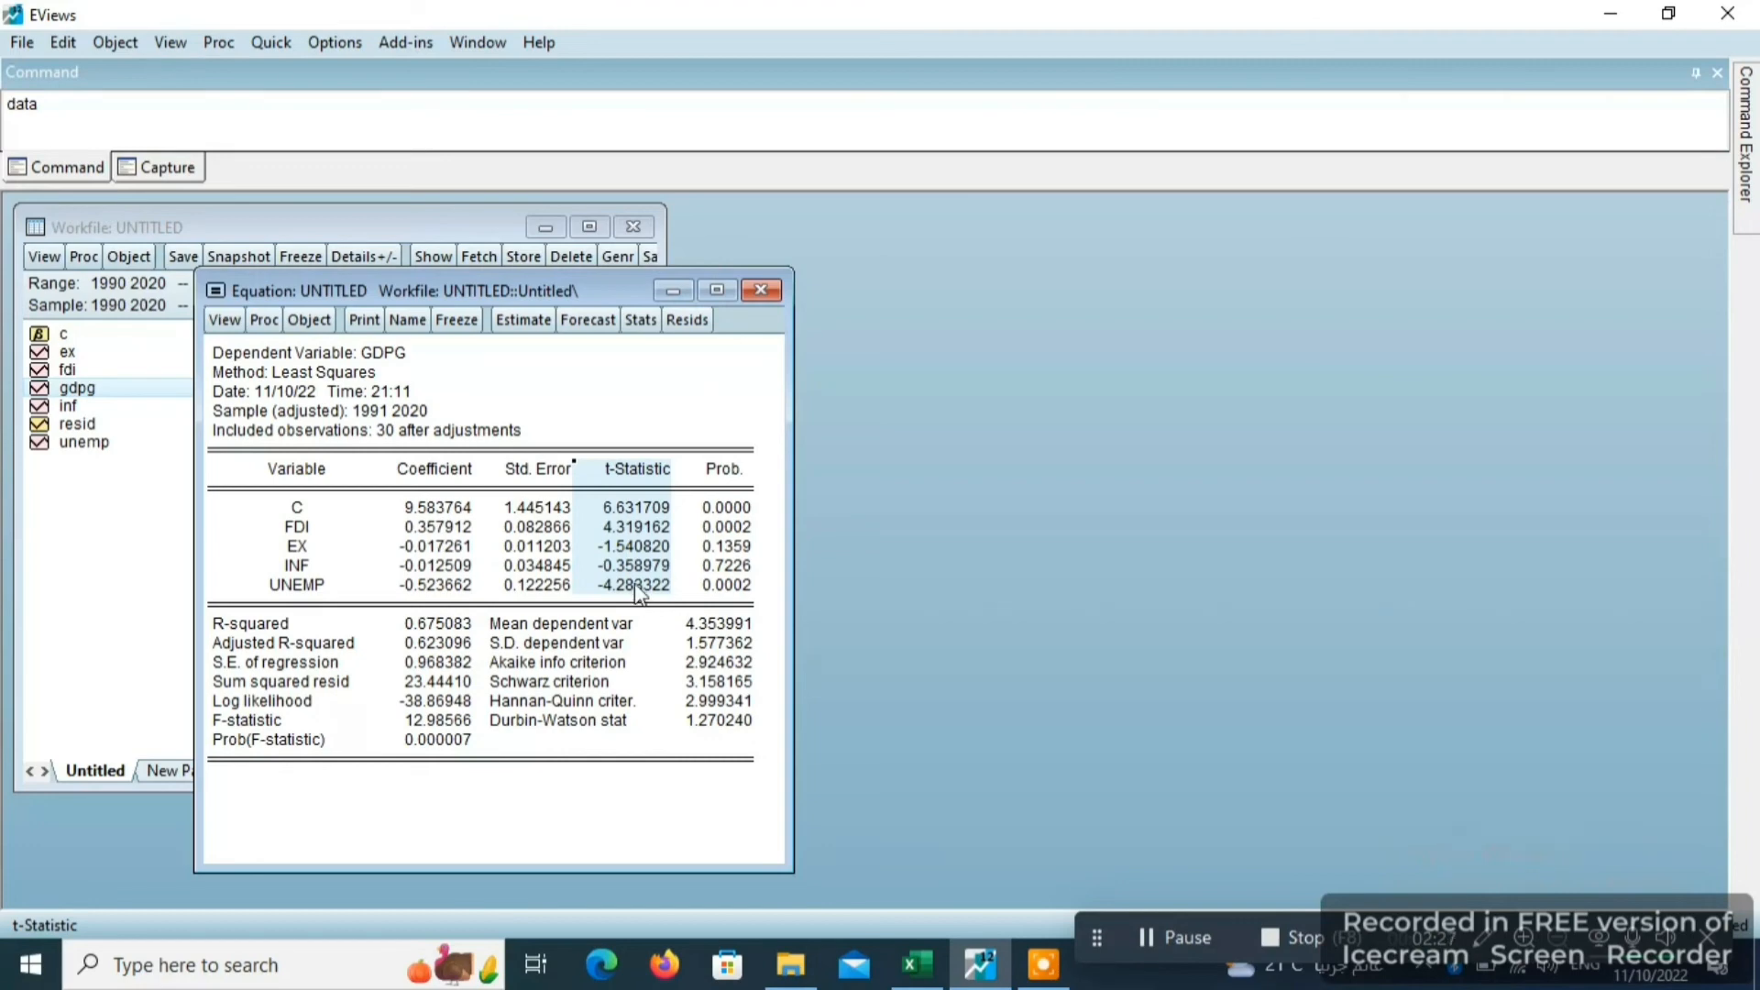
drag(731, 465, 750, 591)
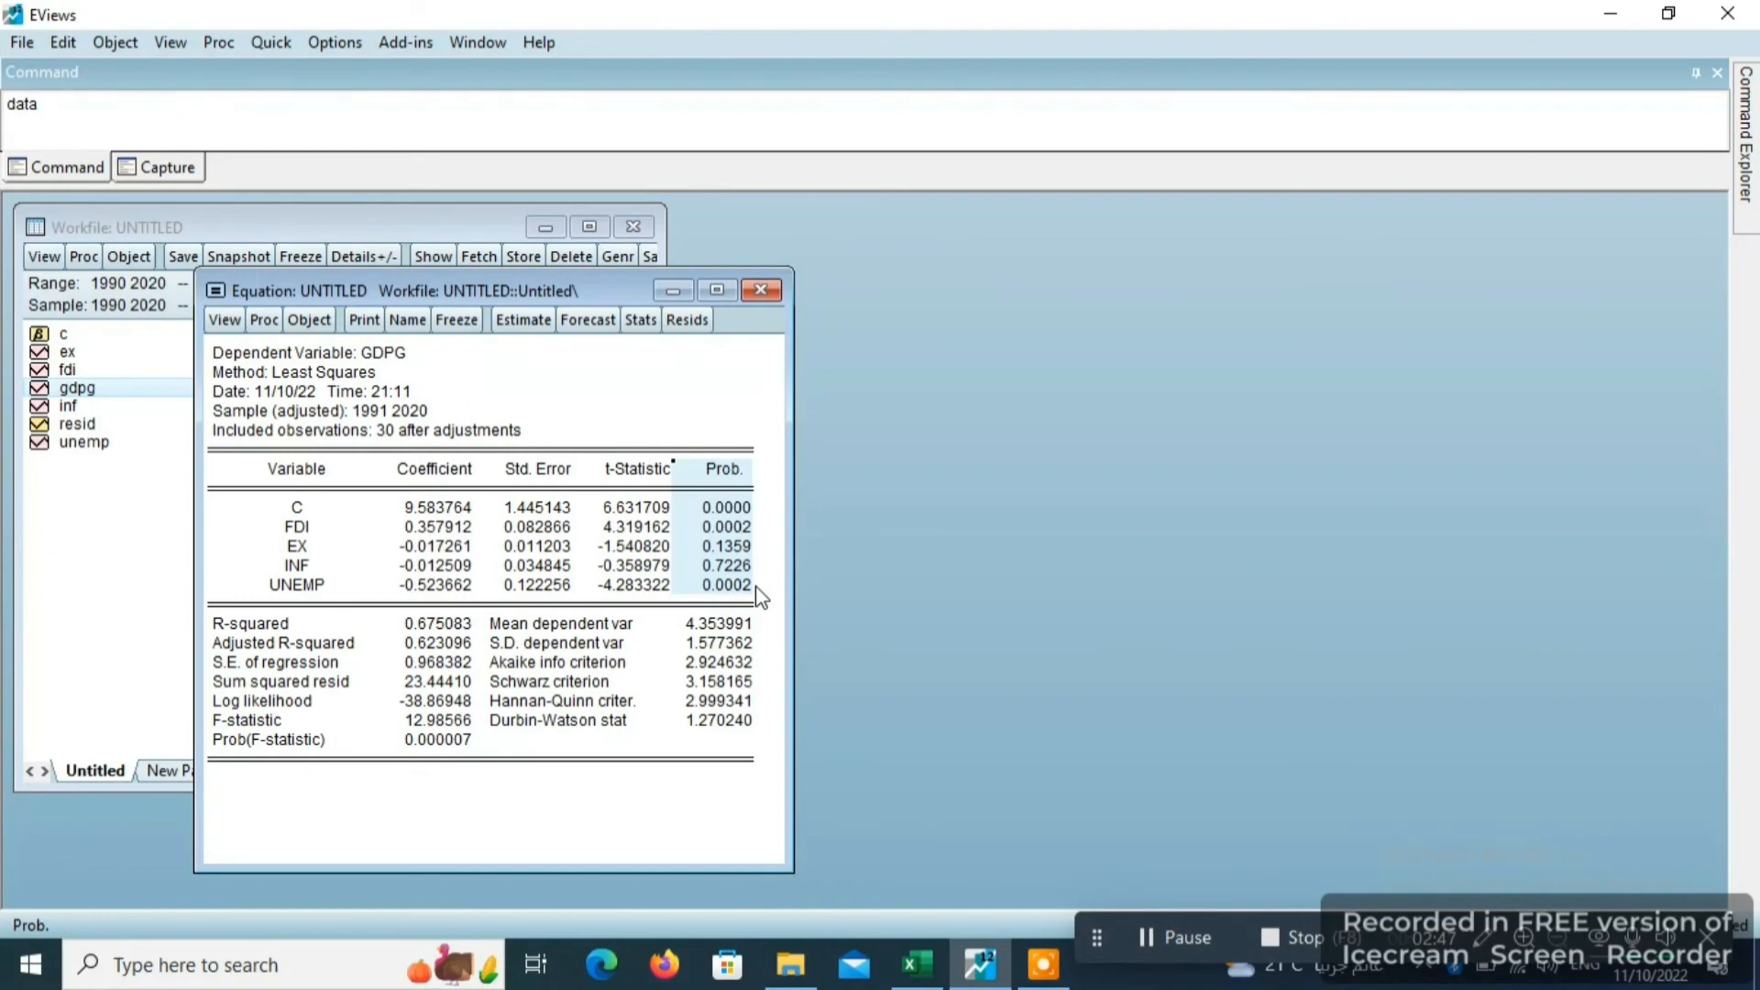
- Examine the regression's summary statistics, from R-squared to Prob(F-statistic) and from the mean dependent variable to Durbin-Watson
click(434, 624)
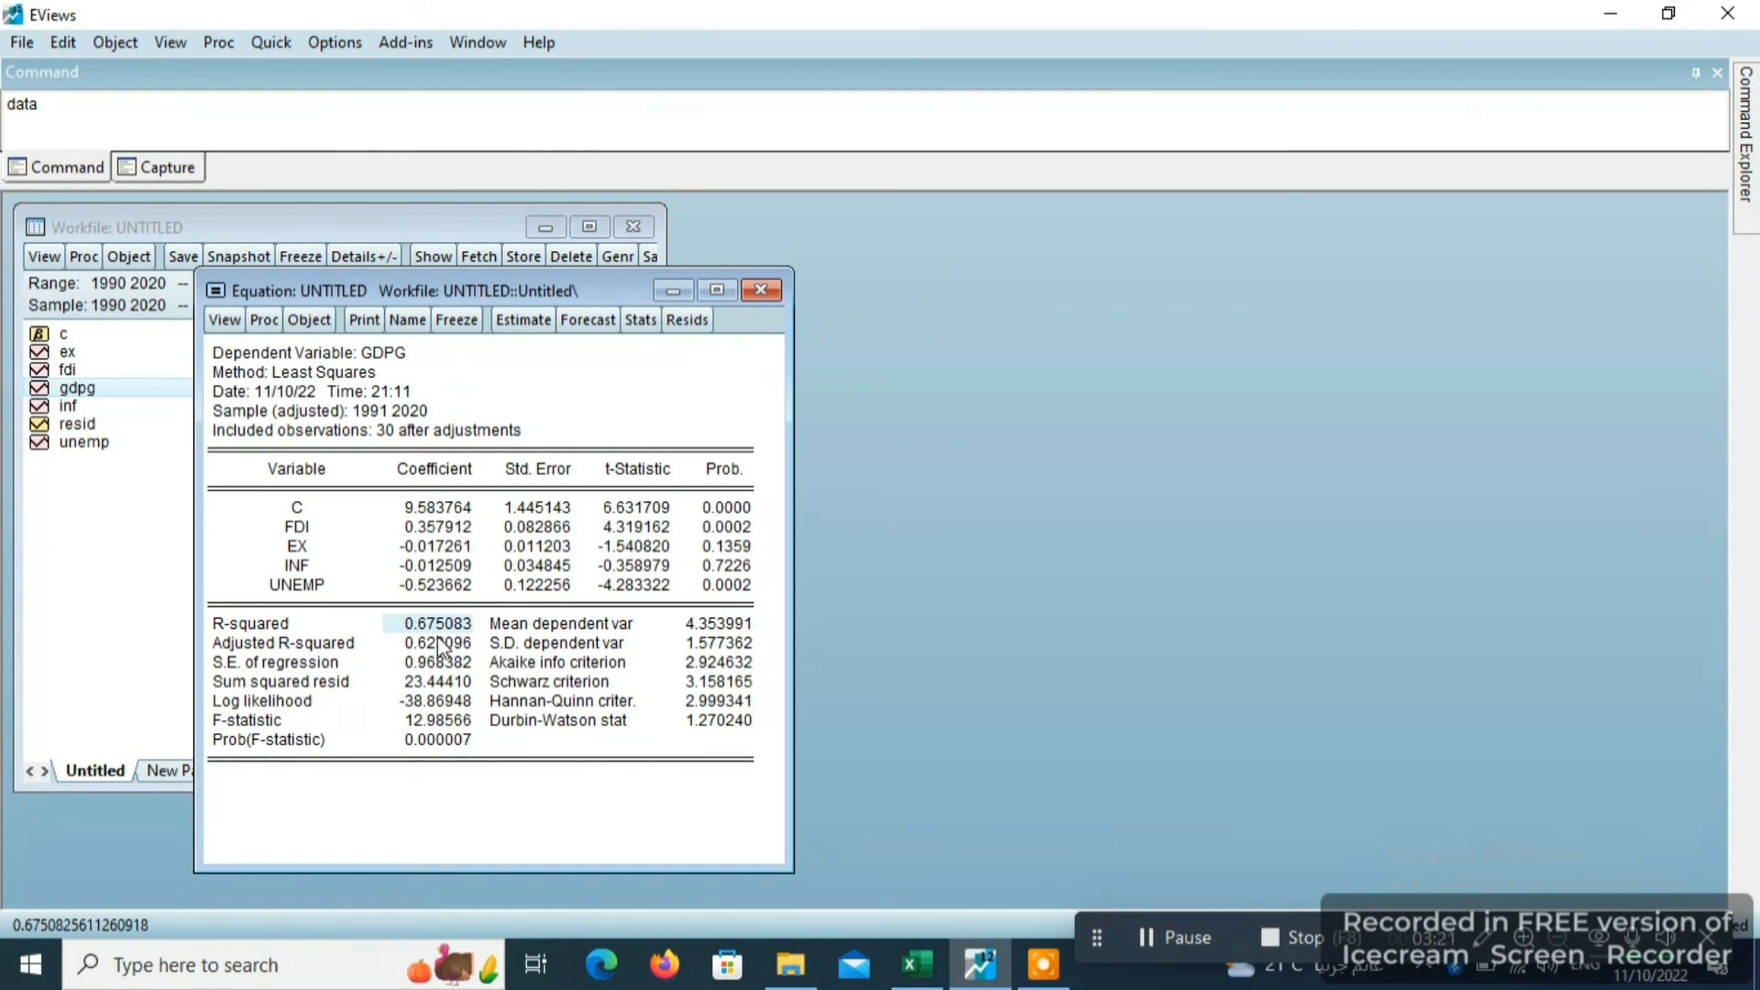
drag(438, 643, 456, 747)
click(455, 748)
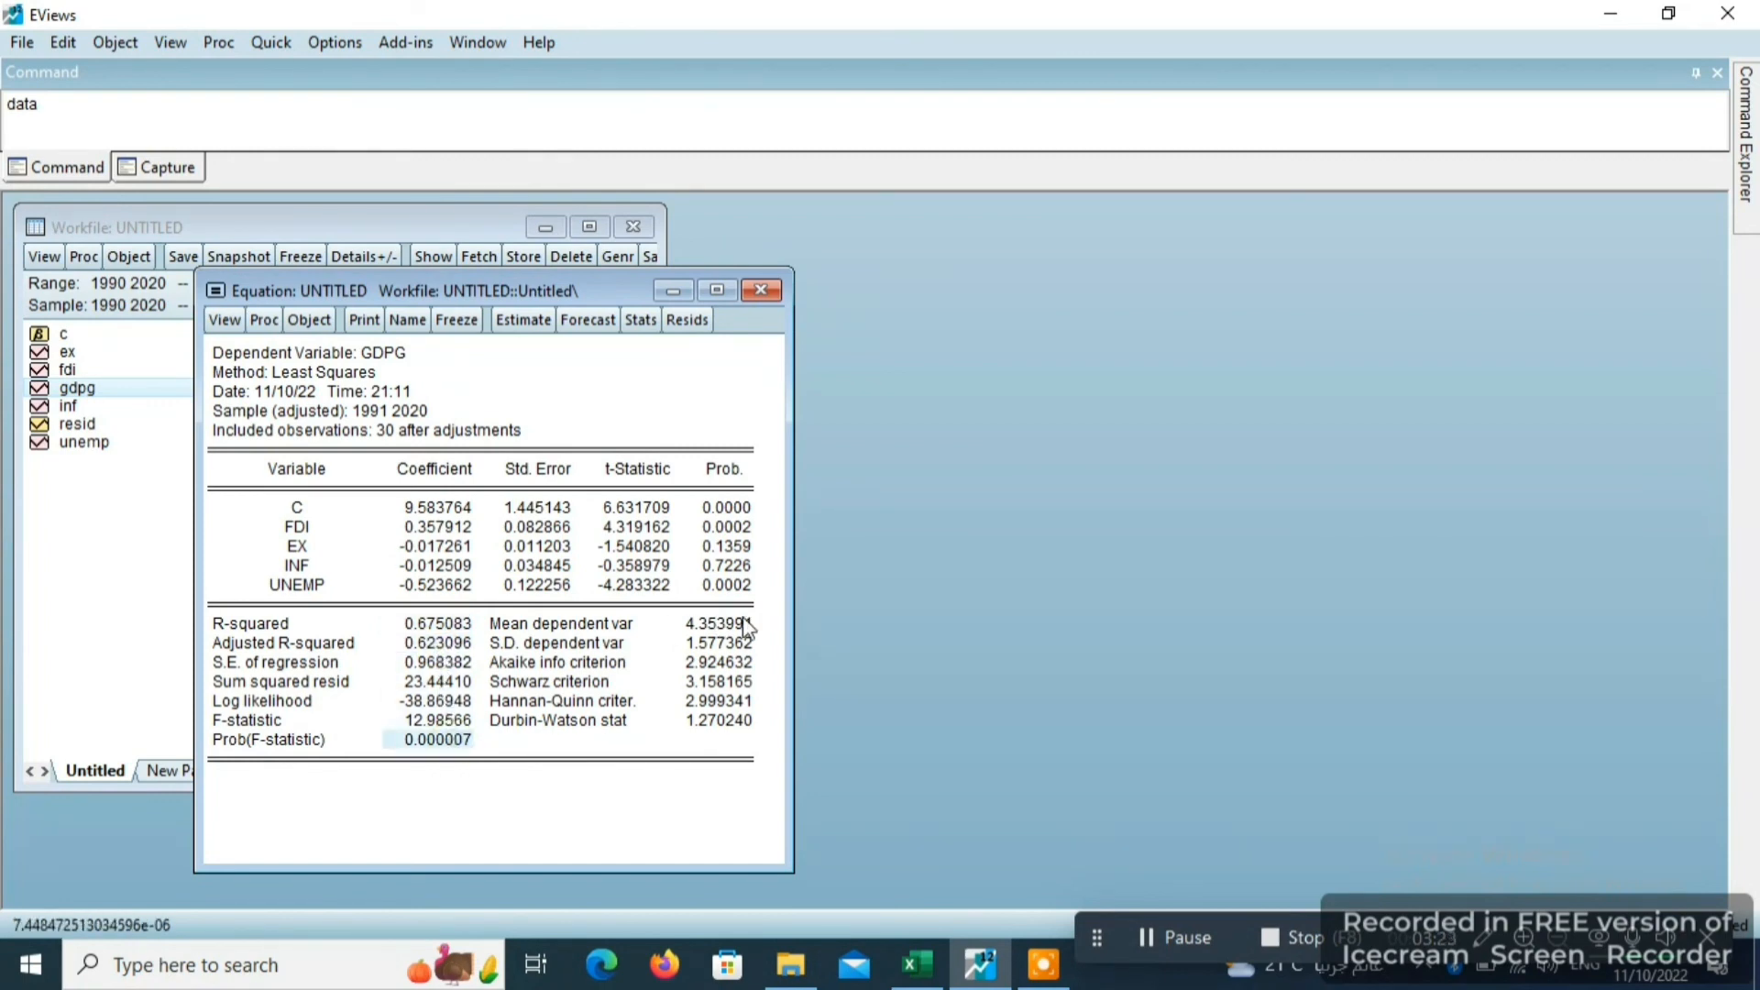
drag(742, 620, 757, 733)
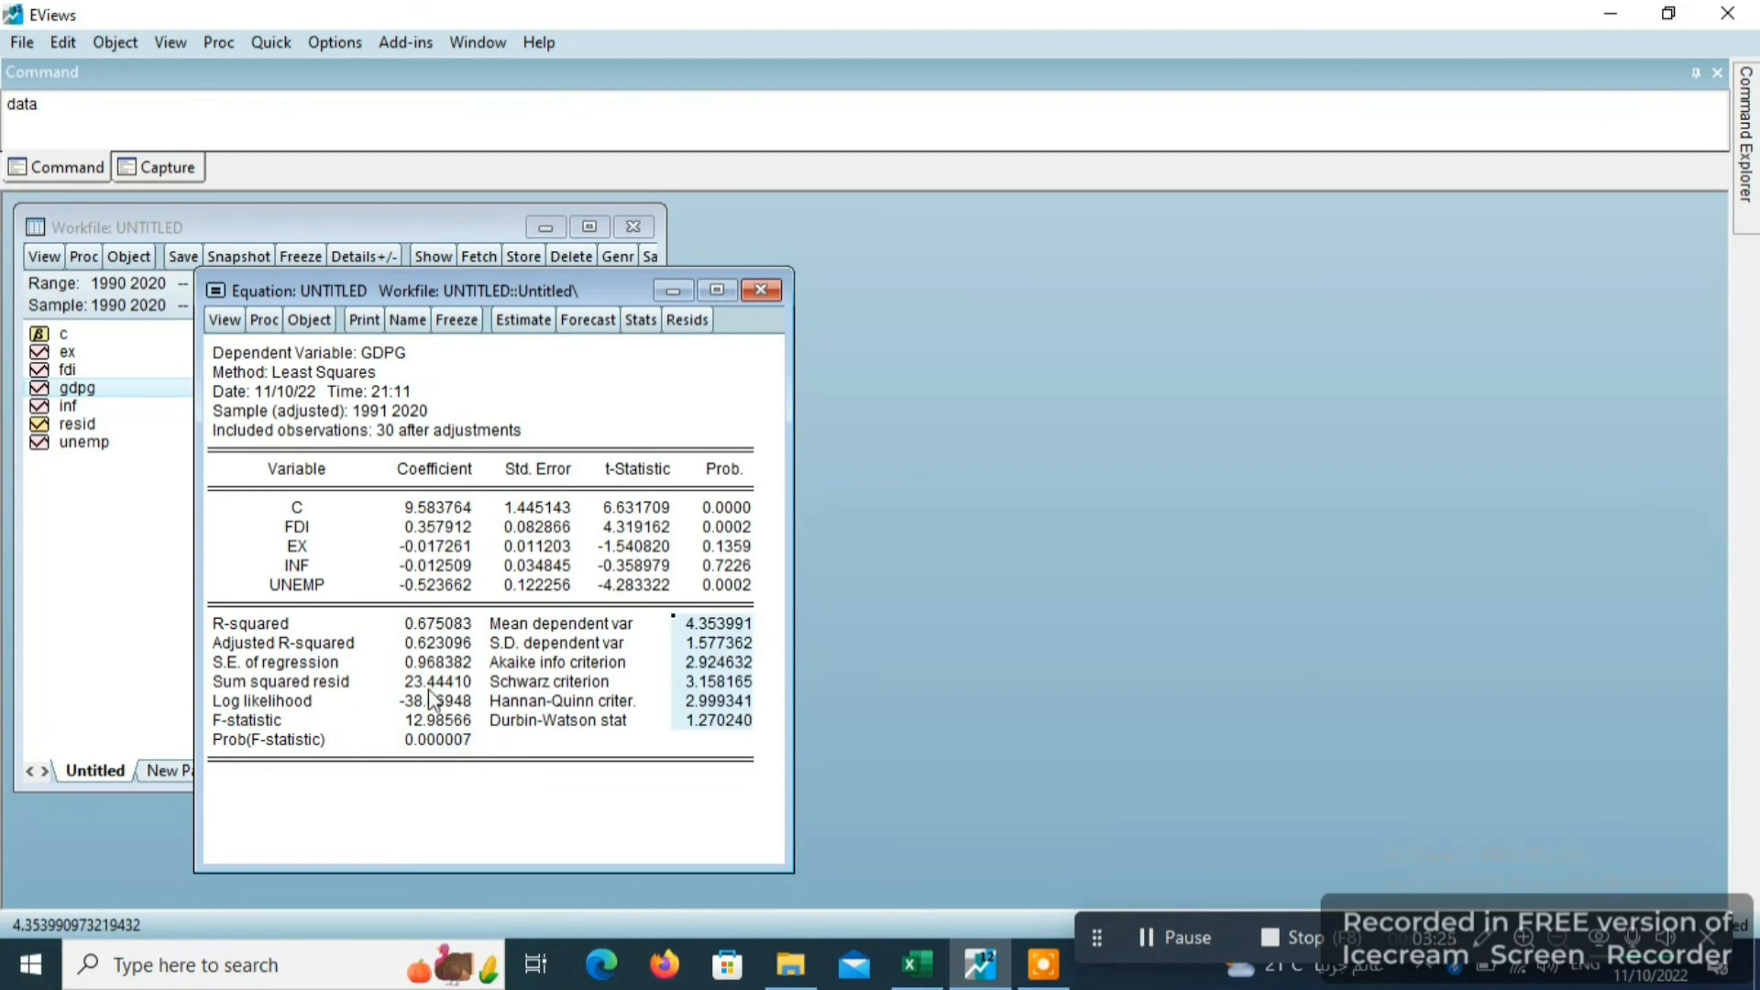